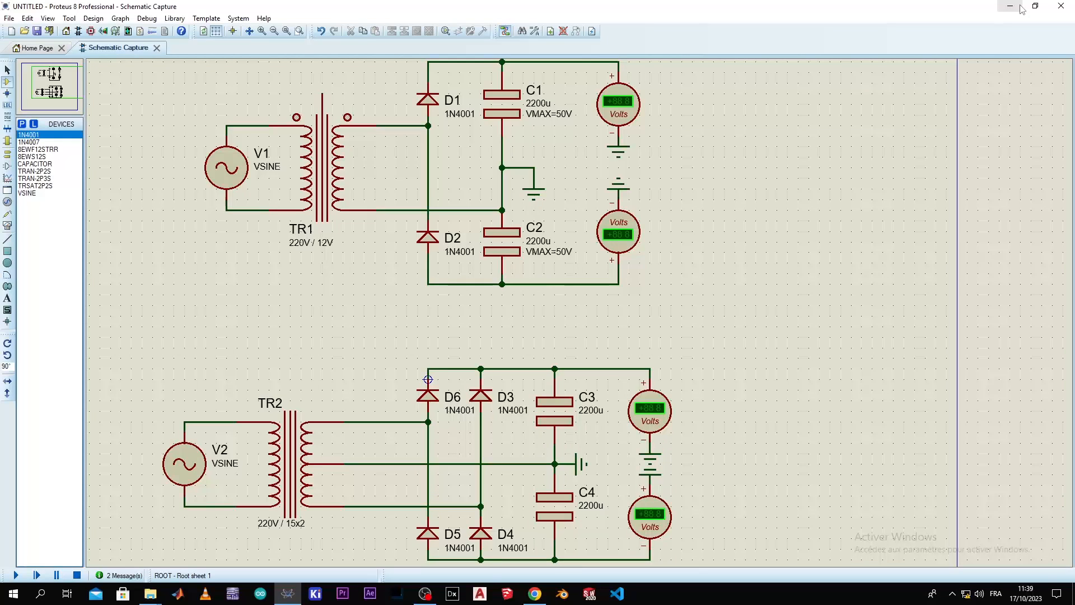
Examine the two rectifier circuits, focusing on the upper one with transformer TR1, diodes D1 and D2, and capacitors C1 and C2
{"action": "middle_click", "coordinate": [560, 323]}
{"action": "left_click", "coordinate": [564, 373]}
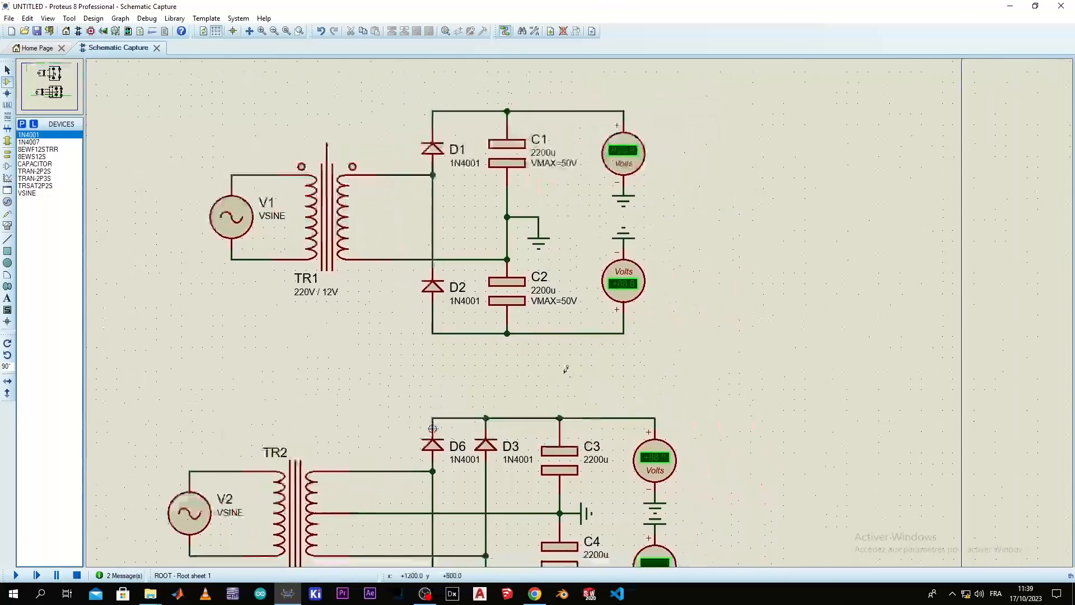
{"action": "scroll", "coordinate": [566, 370], "scroll_direction": "down", "scroll_amount": 1}
{"action": "scroll", "coordinate": [547, 338], "scroll_direction": "up", "scroll_amount": 1}
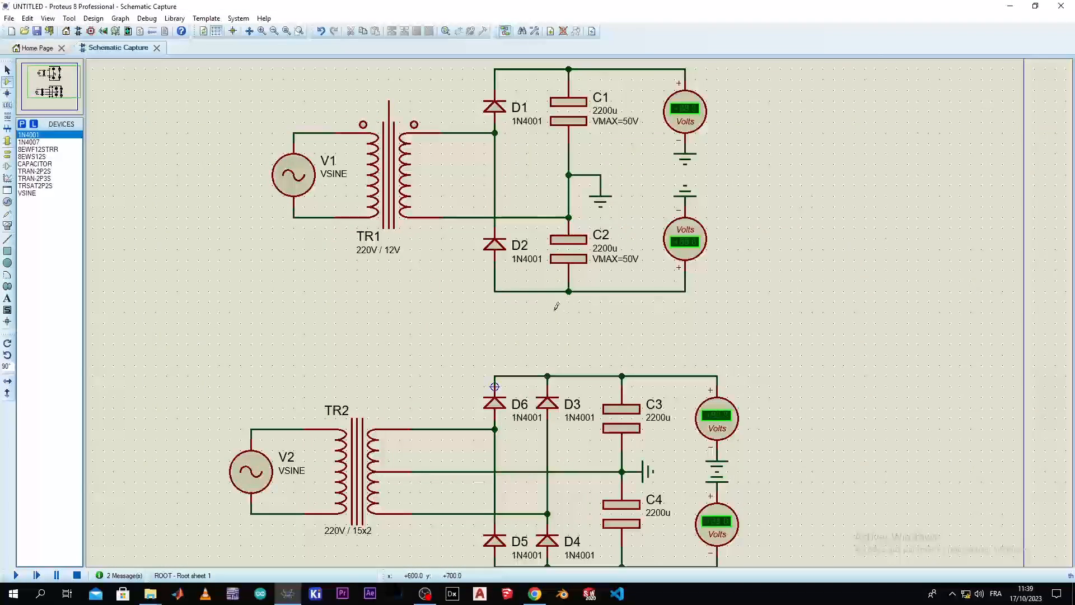
{"action": "middle_click", "coordinate": [545, 309]}
{"action": "left_click", "coordinate": [425, 327]}
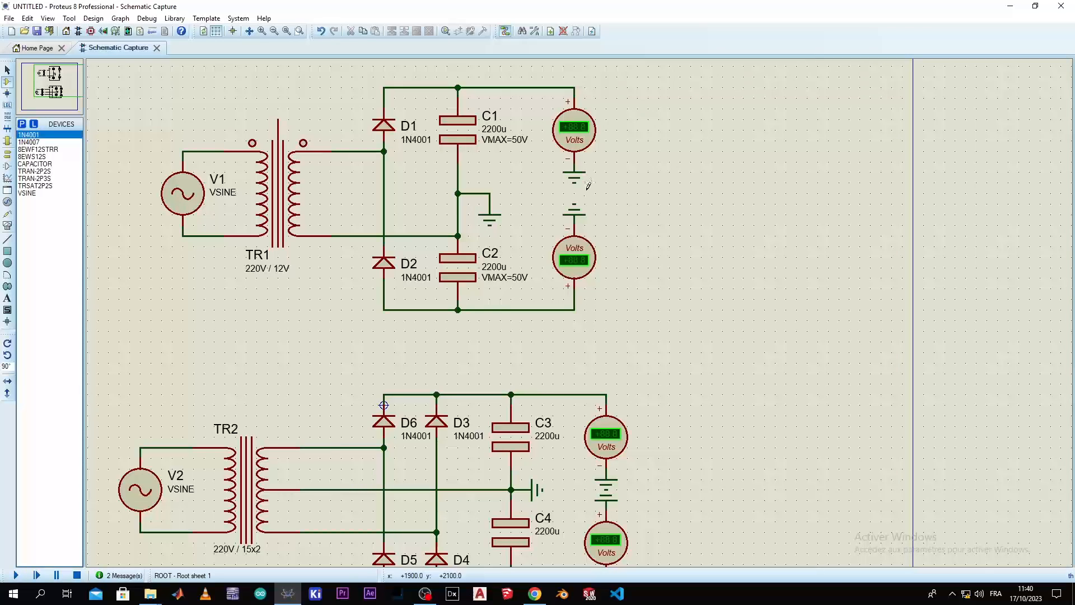
{"action": "scroll", "coordinate": [437, 257], "scroll_direction": "up", "scroll_amount": 1}
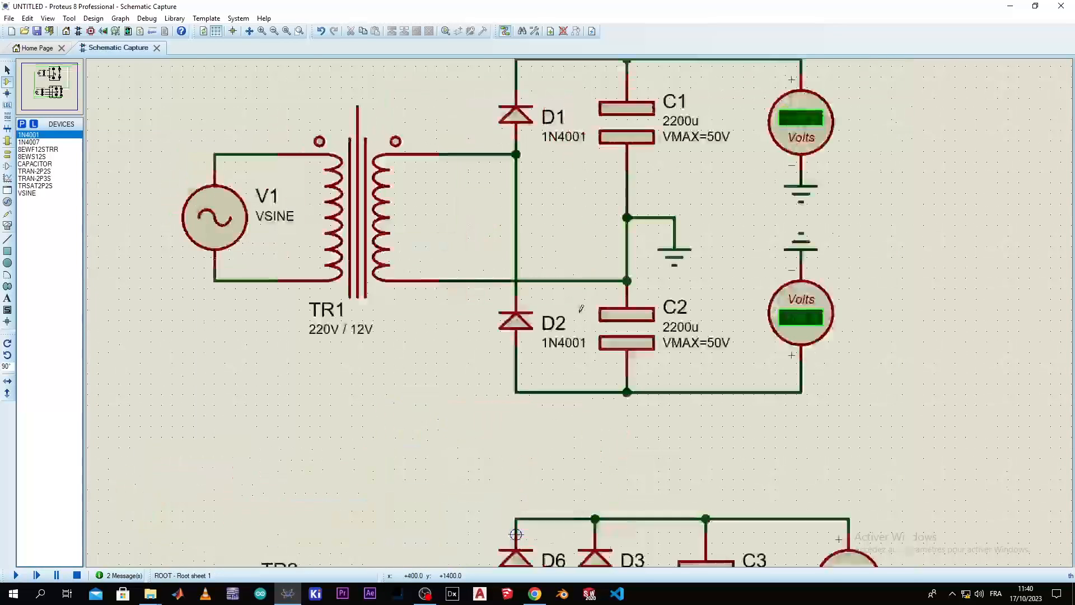
{"action": "scroll", "coordinate": [582, 309], "scroll_direction": "up", "scroll_amount": 1}
{"action": "scroll", "coordinate": [581, 309], "scroll_direction": "down", "scroll_amount": 1}
{"action": "middle_click", "coordinate": [553, 322]}
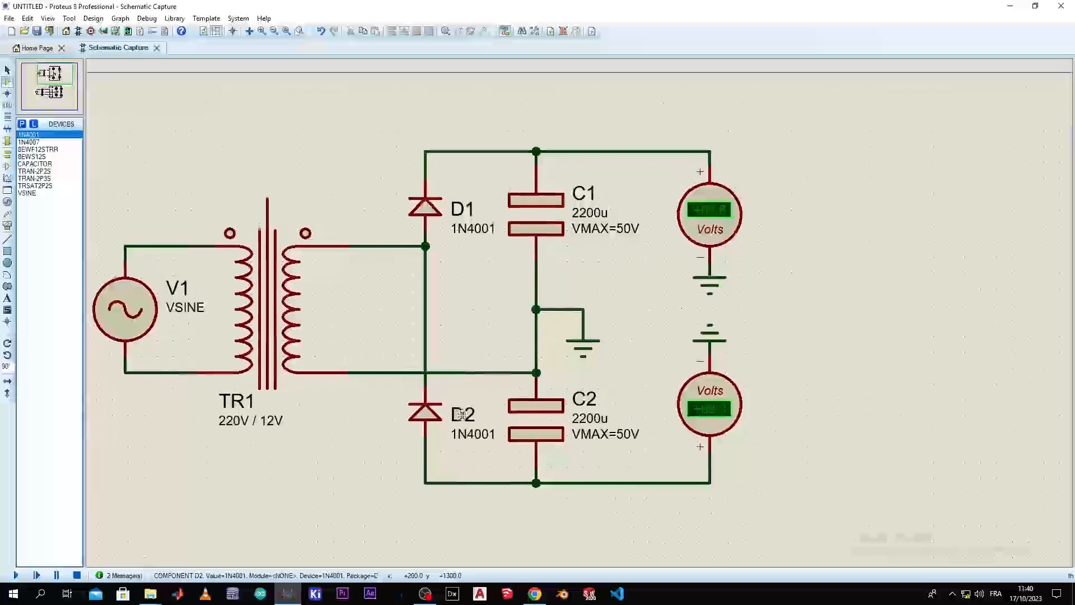
{"action": "left_click", "coordinate": [486, 411]}
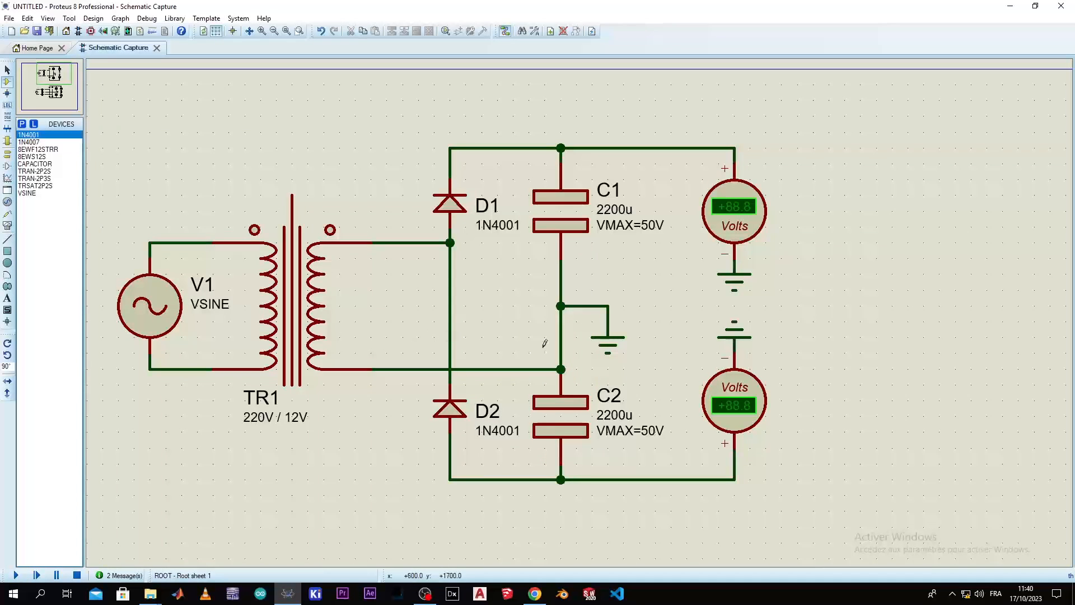
{"action": "left_click_drag", "start_coordinate": [511, 330], "coordinate": [549, 325]}
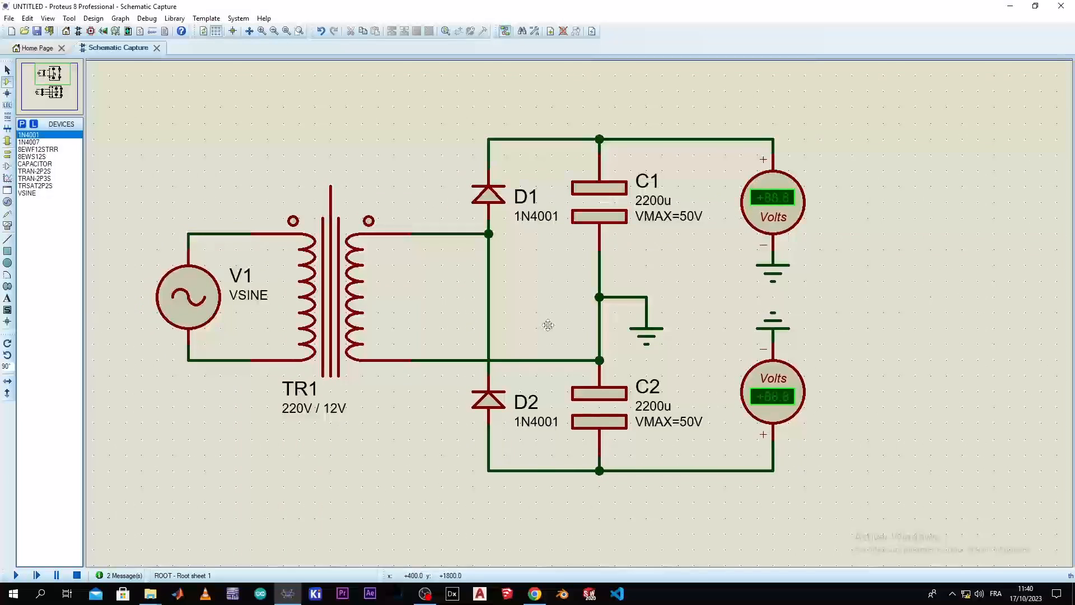
{"action": "left_click", "coordinate": [301, 412]}
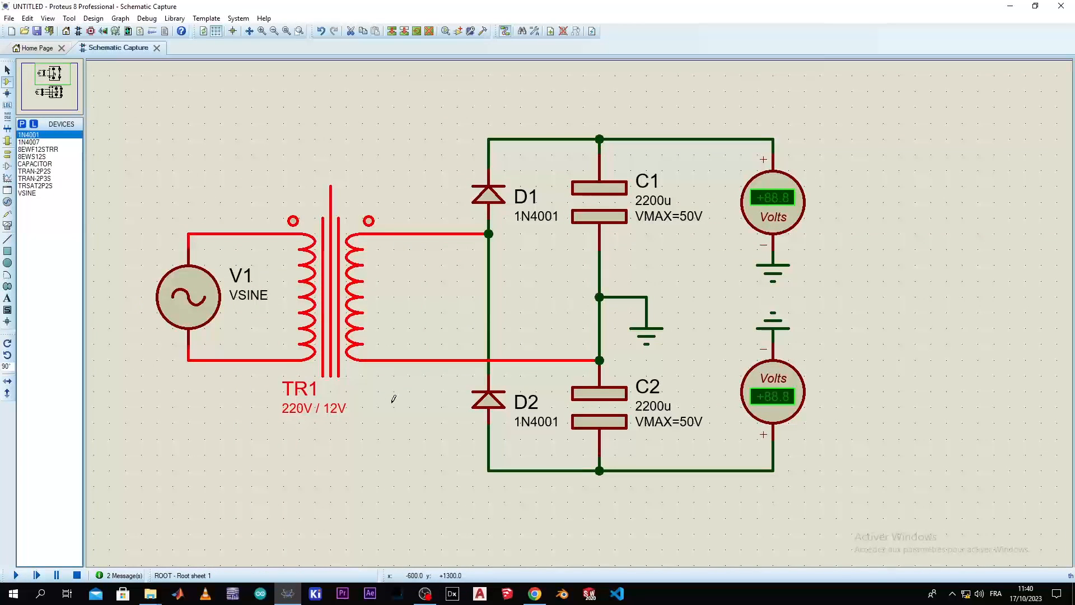
{"action": "left_click", "coordinate": [393, 398]}
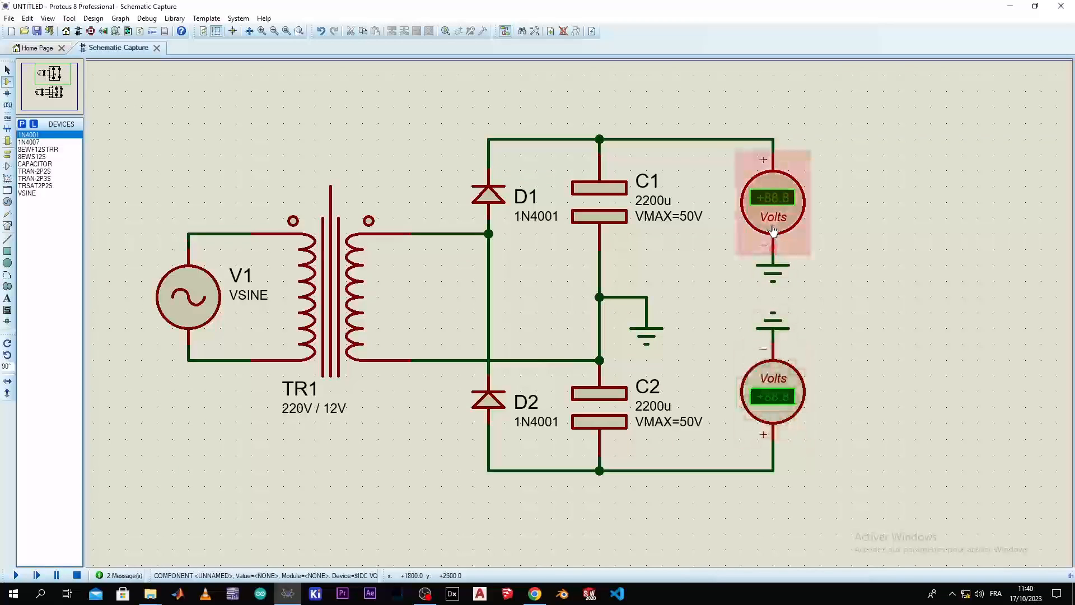
Simulate the circuits and read the upper voltmeters, pausing and single-stepping the animation before resuming and stopping it
{"action": "left_click", "coordinate": [16, 575]}
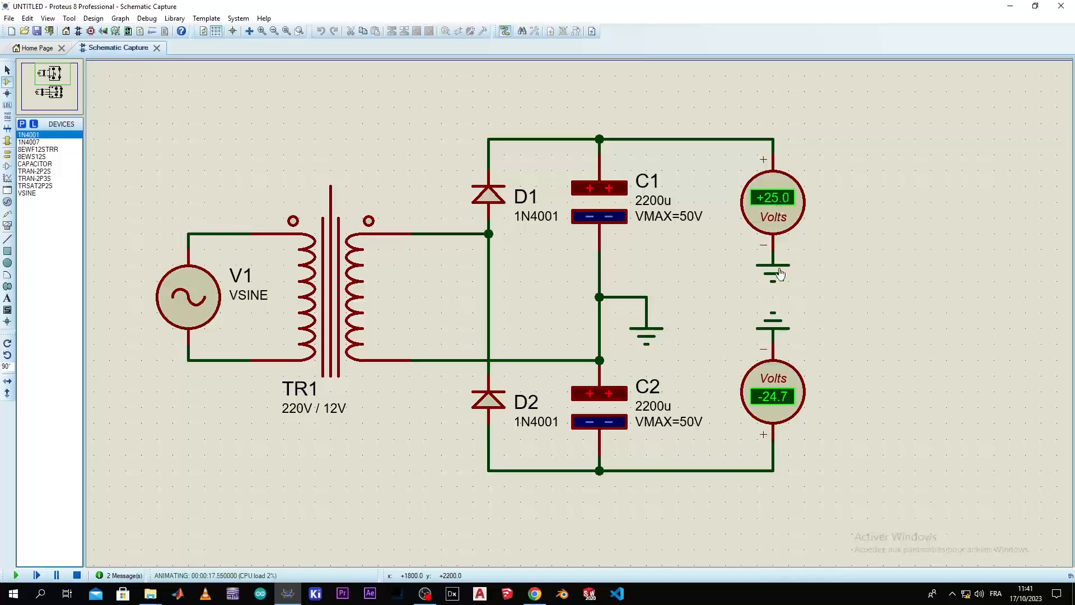
{"action": "left_click", "coordinate": [42, 577]}
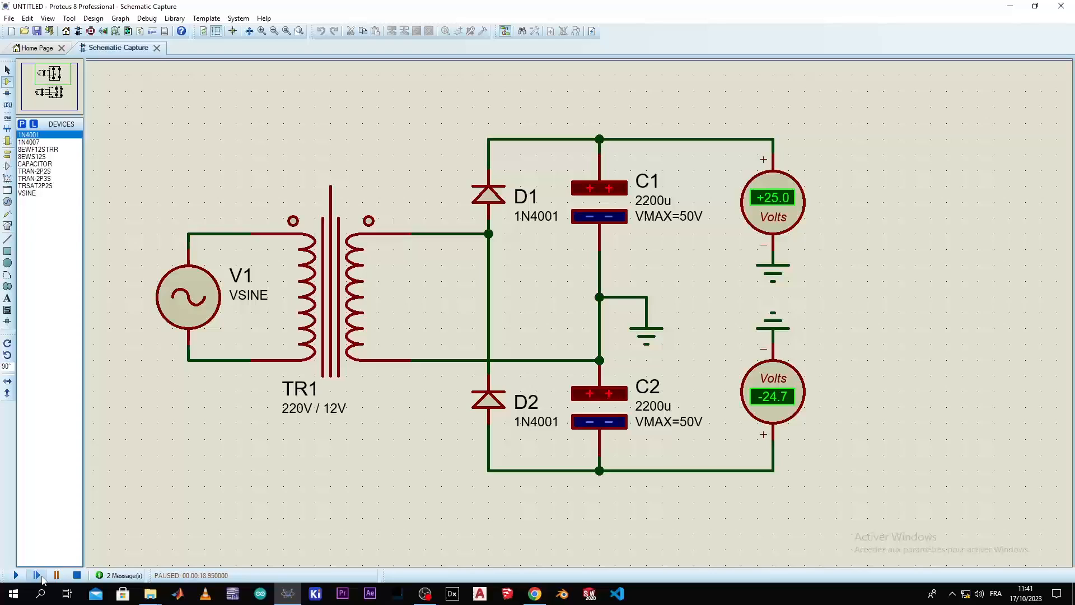
{"action": "left_click", "coordinate": [38, 576]}
{"action": "left_click", "coordinate": [38, 575]}
{"action": "left_click", "coordinate": [16, 575]}
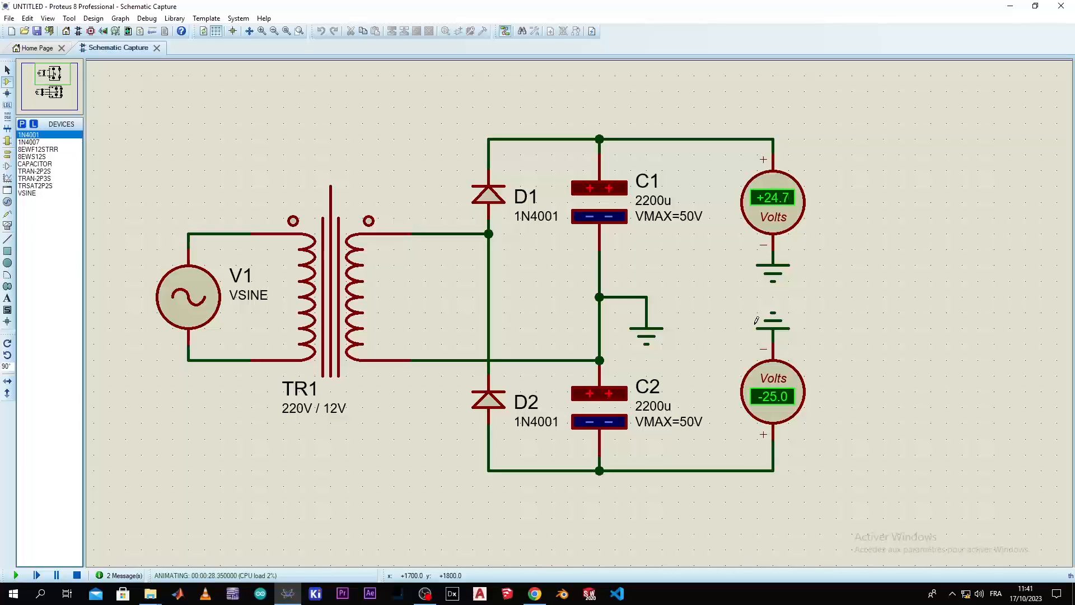
{"action": "left_click", "coordinate": [77, 576]}
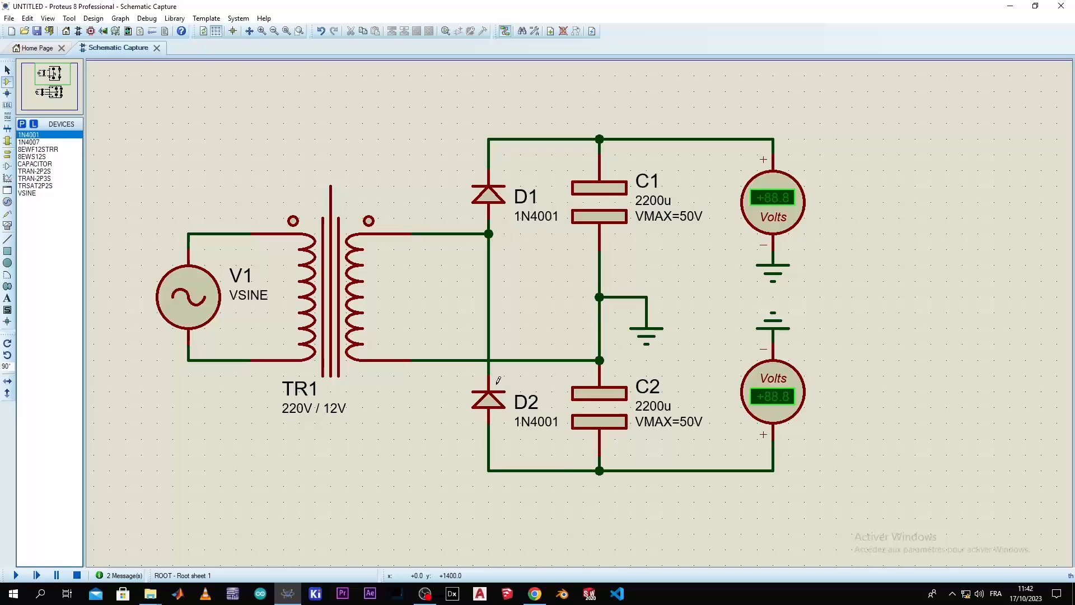
Set the amplitude and frequency of sine source V2 to Show All so both appear on the schematic
{"action": "scroll", "coordinate": [498, 380], "scroll_direction": "down", "scroll_amount": 2}
{"action": "scroll", "coordinate": [578, 304], "scroll_direction": "up", "scroll_amount": 2}
{"action": "scroll", "coordinate": [579, 304], "scroll_direction": "down", "scroll_amount": 2}
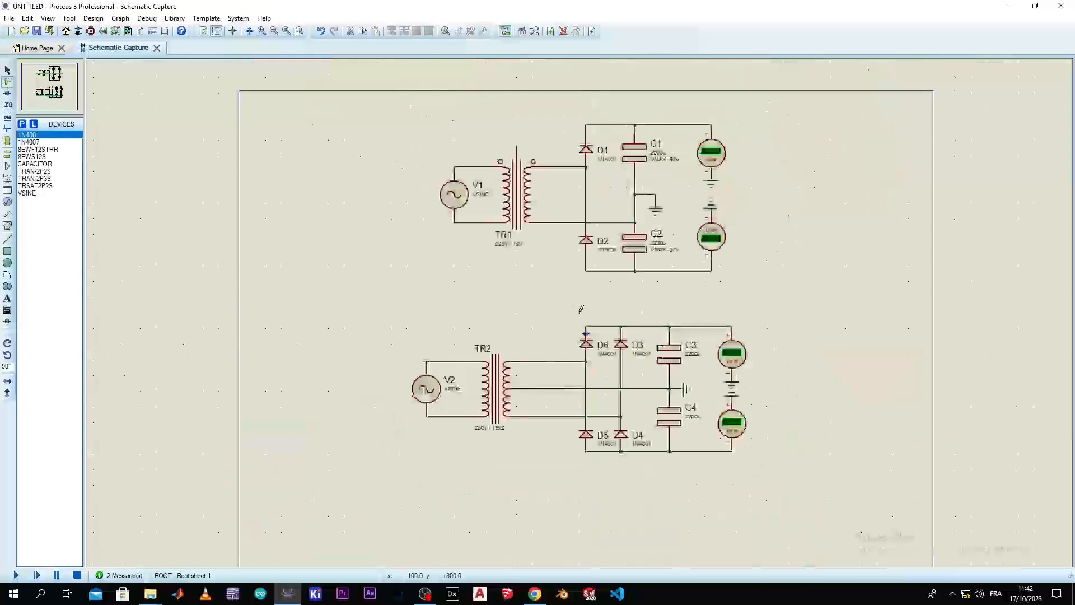
{"action": "scroll", "coordinate": [569, 303], "scroll_direction": "up", "scroll_amount": 2}
{"action": "middle_click", "coordinate": [569, 303]}
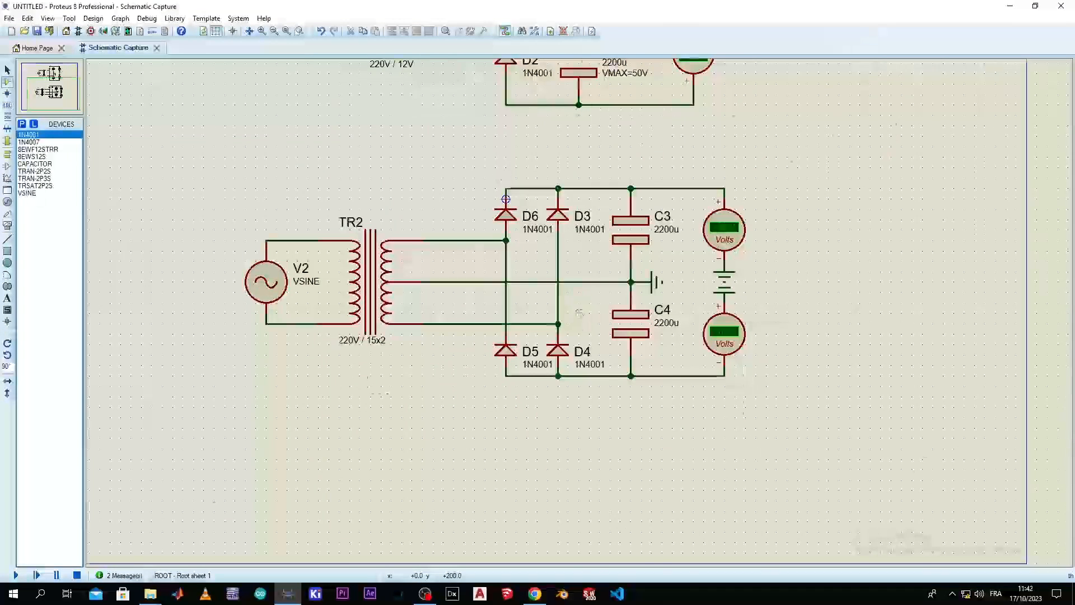
{"action": "scroll", "coordinate": [502, 177], "scroll_direction": "up", "scroll_amount": 1}
{"action": "middle_click", "coordinate": [579, 313]}
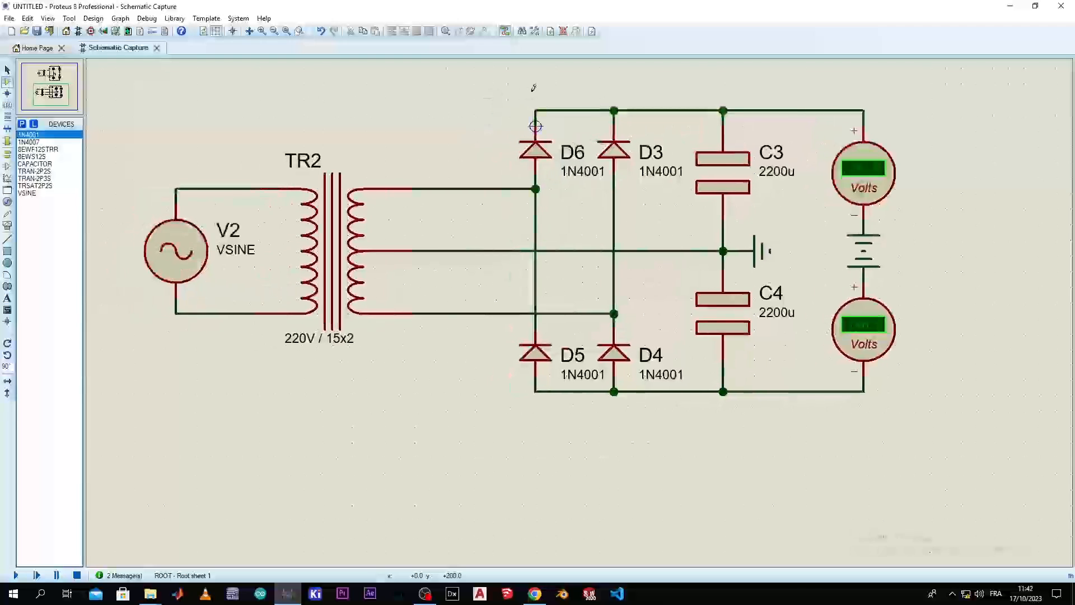
{"action": "middle_click", "coordinate": [435, 216]}
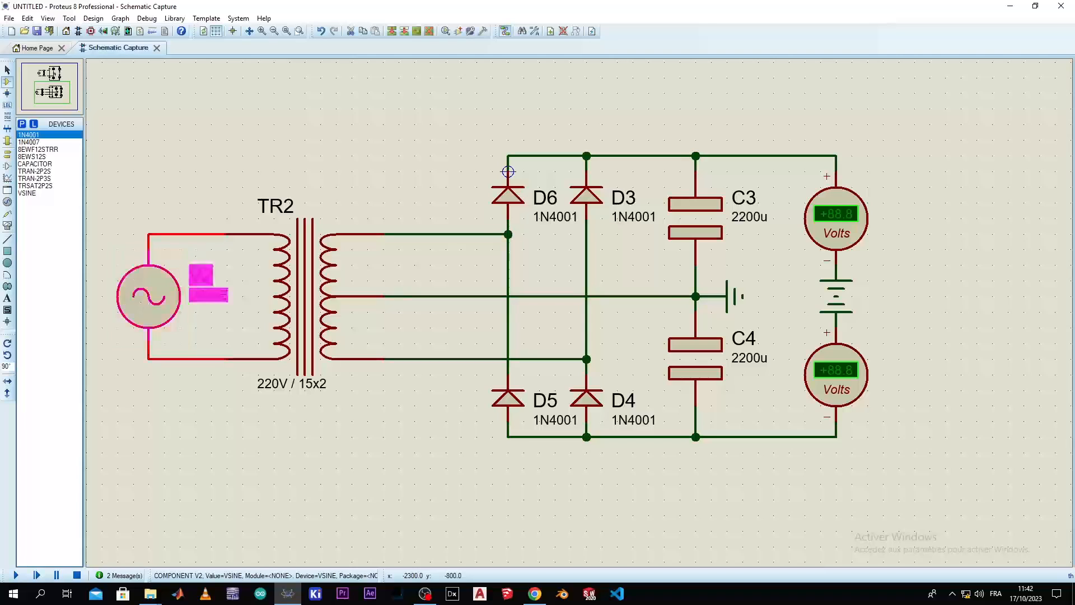
{"action": "double_click", "coordinate": [191, 303]}
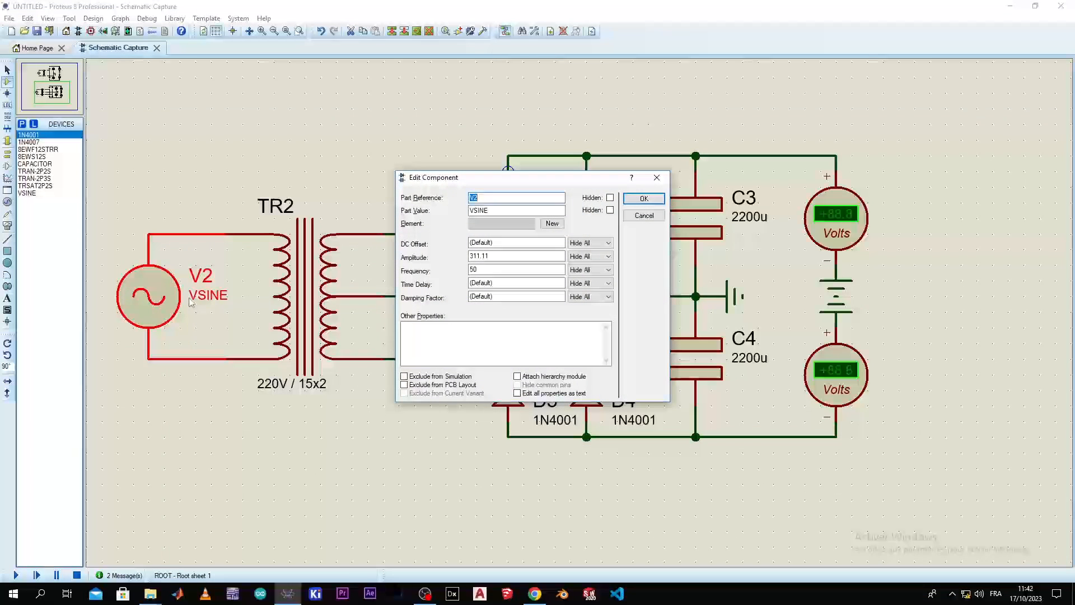
{"action": "left_click", "coordinate": [605, 256]}
{"action": "left_click", "coordinate": [601, 271]}
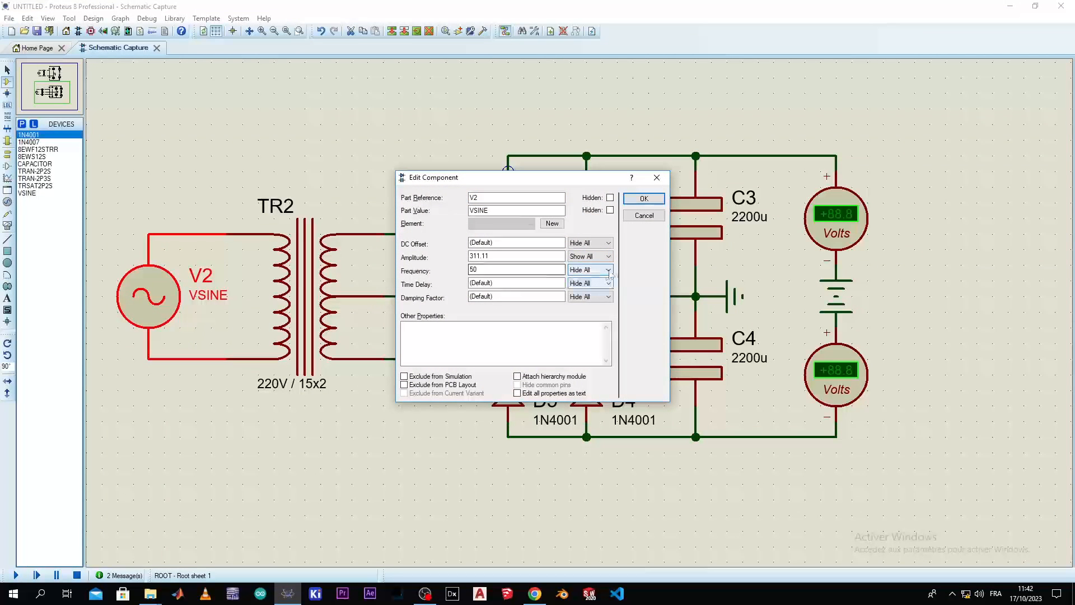
{"action": "left_click", "coordinate": [603, 271]}
{"action": "left_click", "coordinate": [582, 280]}
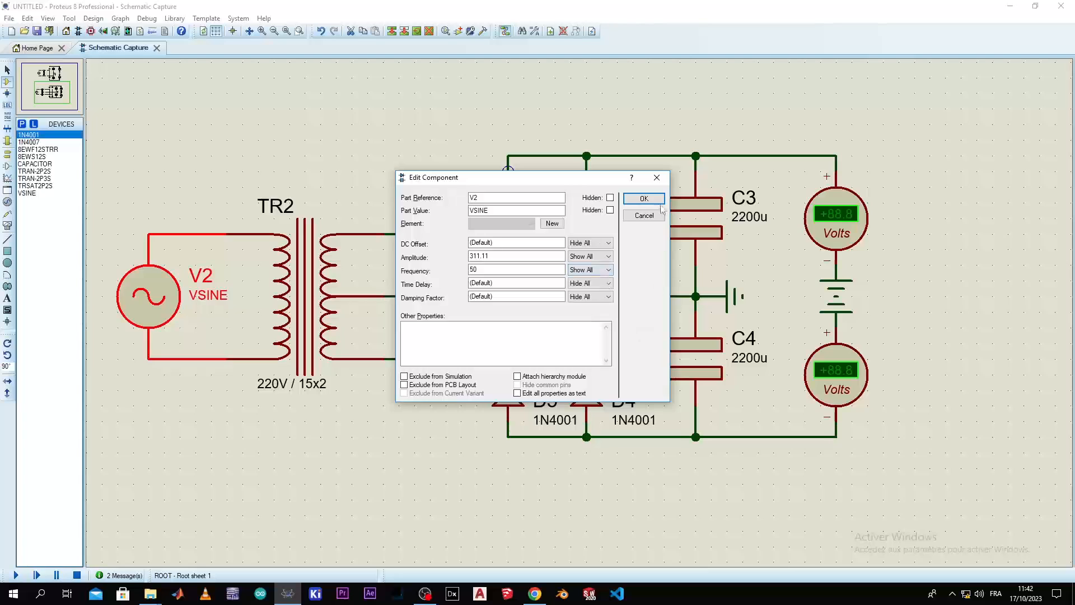
{"action": "left_click", "coordinate": [645, 199]}
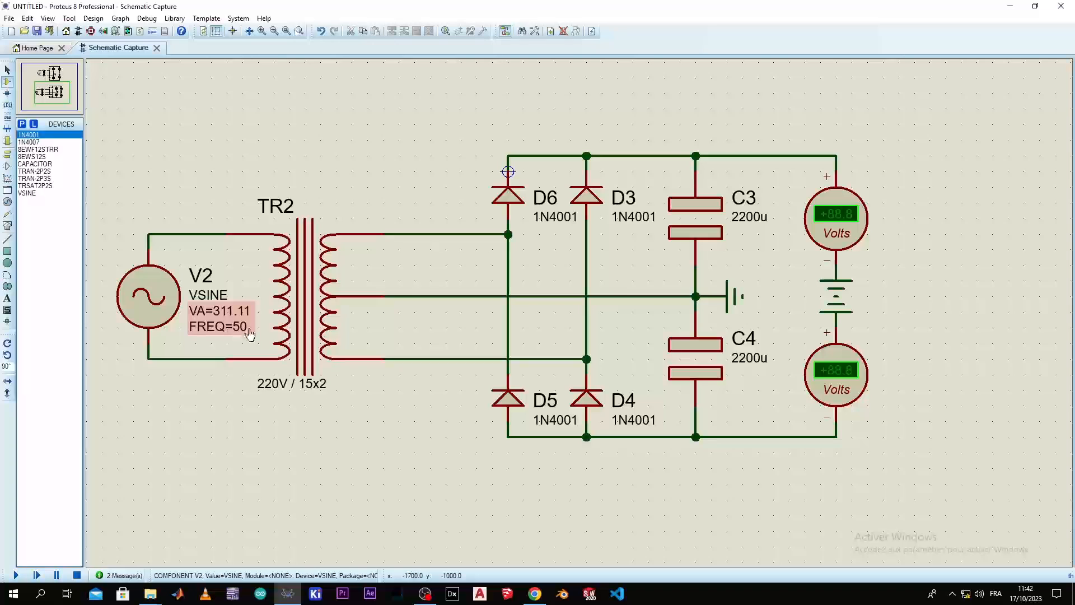
Review the component properties of transformer TR2 in the lower circuit
{"action": "double_click", "coordinate": [306, 295]}
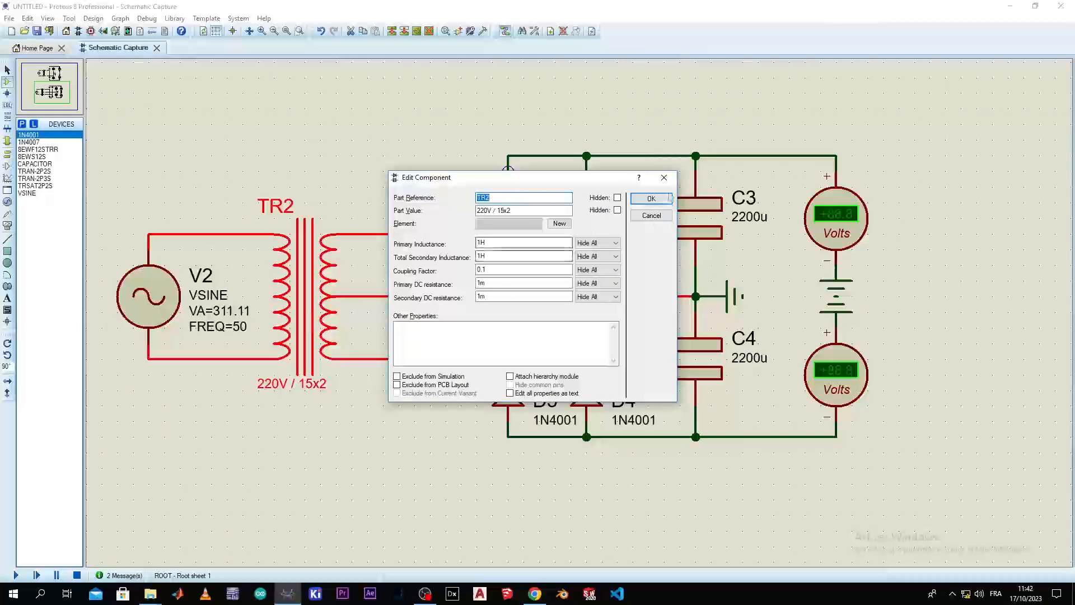
{"action": "left_click", "coordinate": [667, 199]}
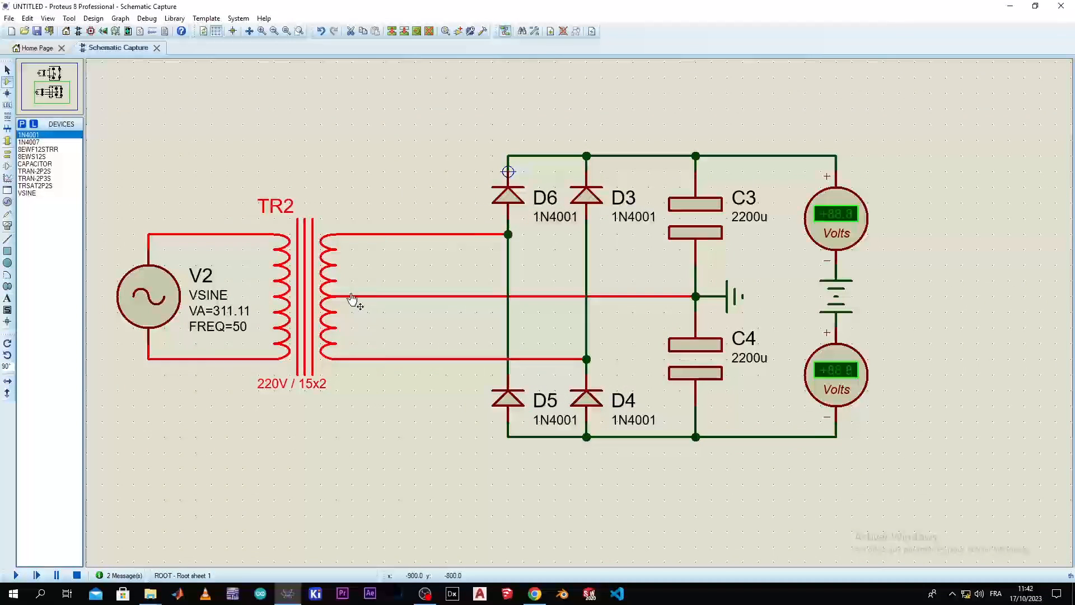
{"action": "double_click", "coordinate": [314, 292]}
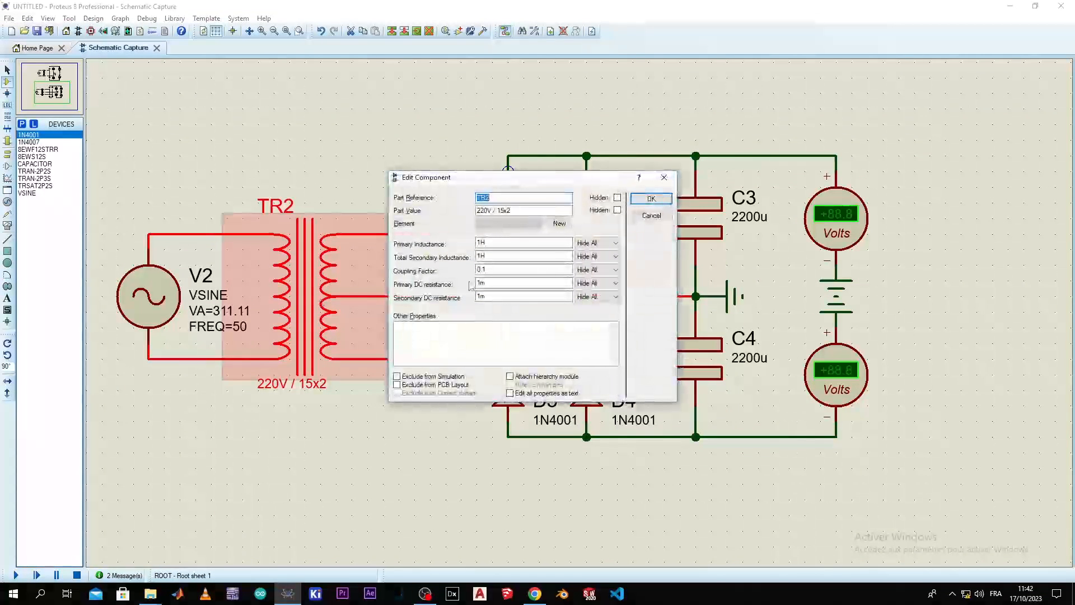
{"action": "left_click", "coordinate": [664, 177]}
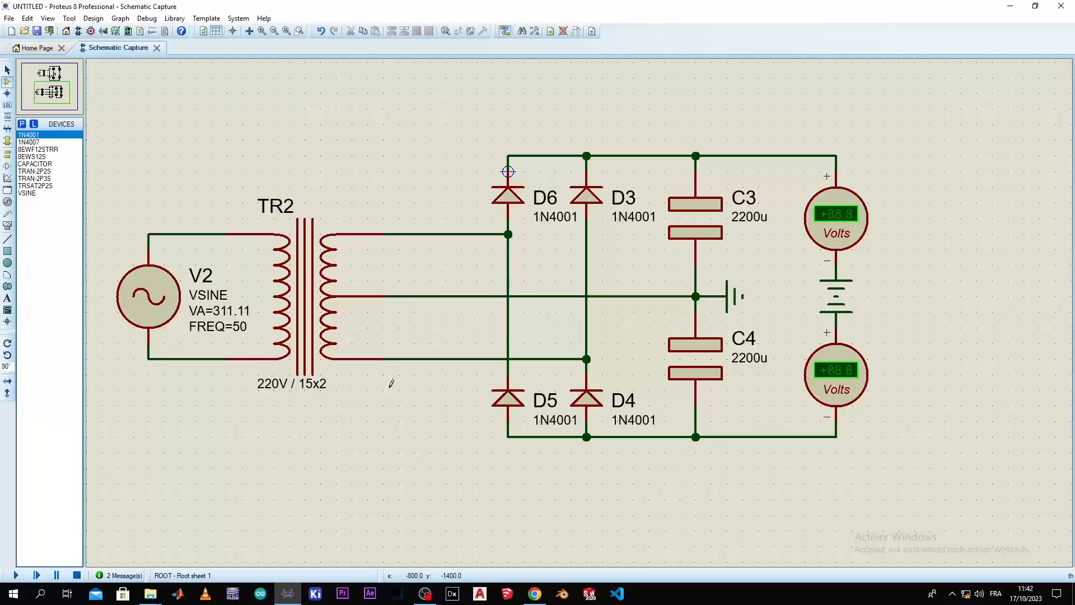
Examine the lower circuit's diode bridge D3 to D6, capacitors C3 and C4, and the centre-tap ground connection
{"action": "scroll", "coordinate": [482, 235], "scroll_direction": "down", "scroll_amount": 1}
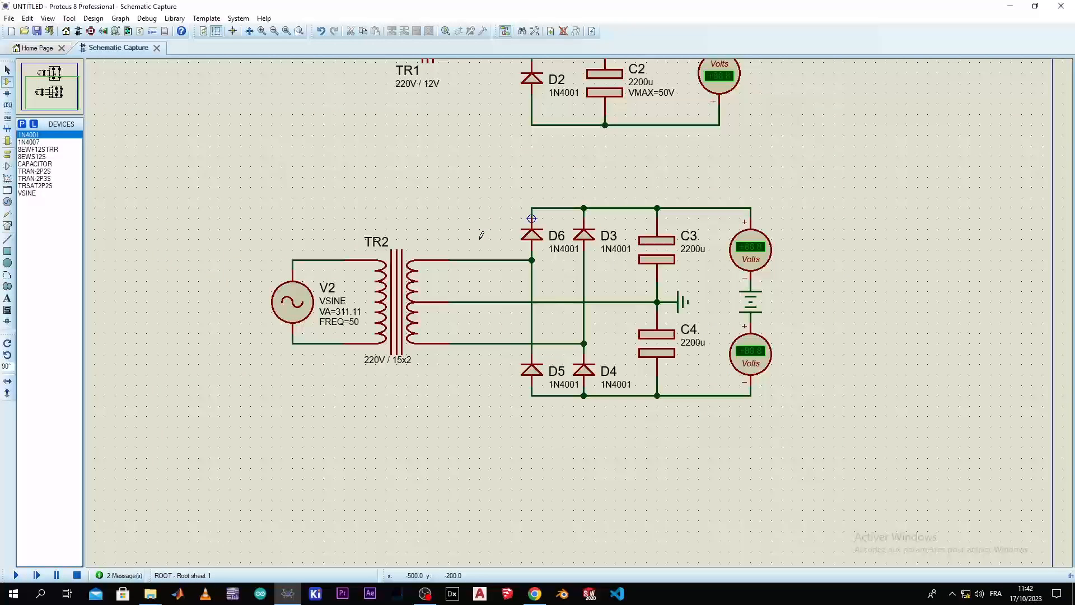
{"action": "scroll", "coordinate": [481, 236], "scroll_direction": "down", "scroll_amount": 1}
{"action": "scroll", "coordinate": [366, 323], "scroll_direction": "up", "scroll_amount": 1}
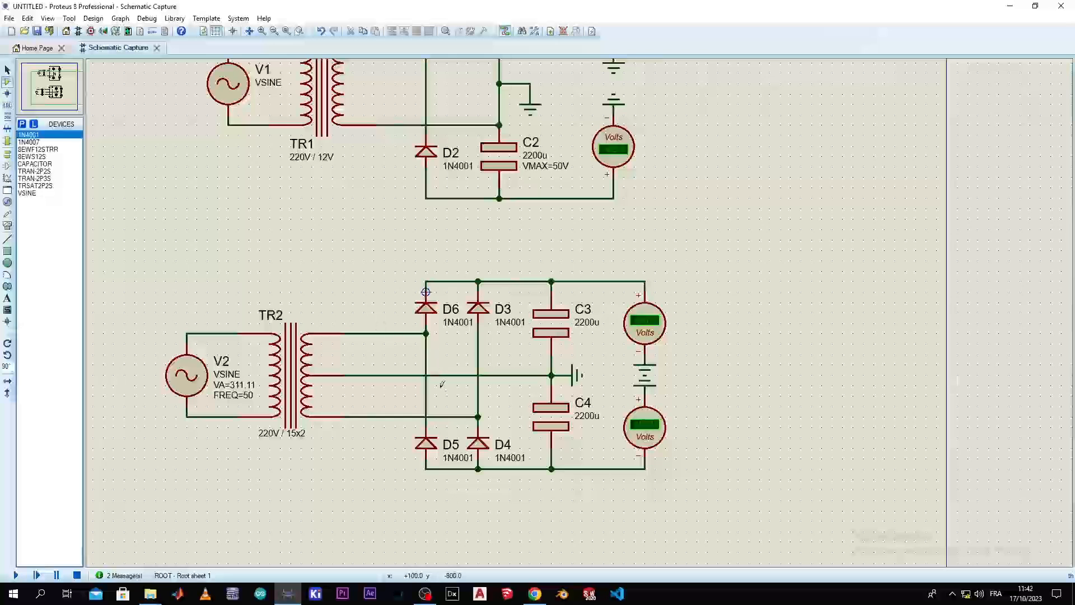
{"action": "key", "text": "F12"}
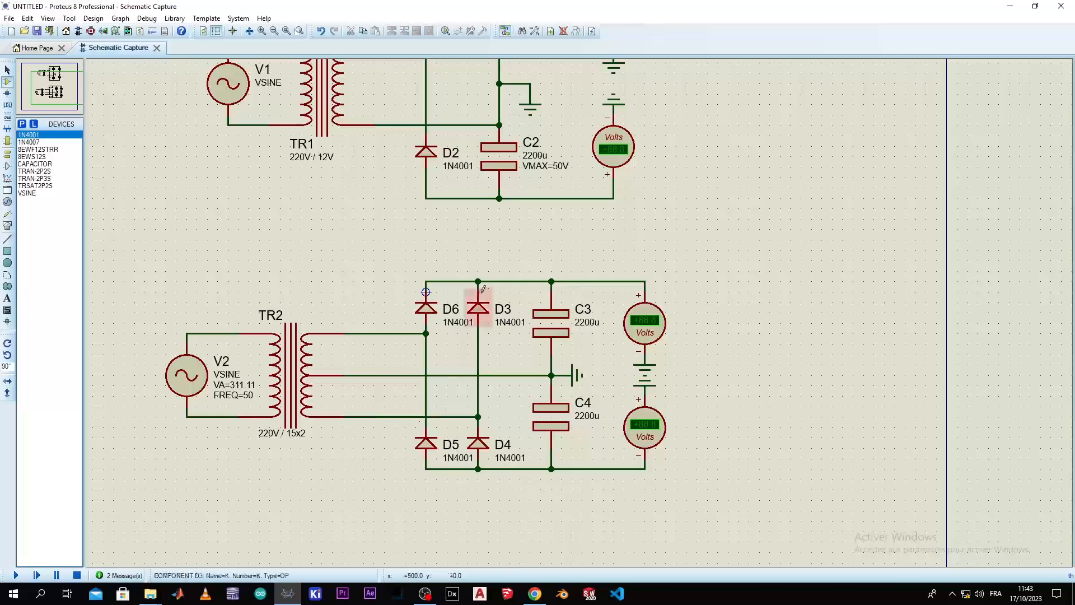
{"action": "scroll", "coordinate": [452, 325], "scroll_direction": "up", "scroll_amount": 3}
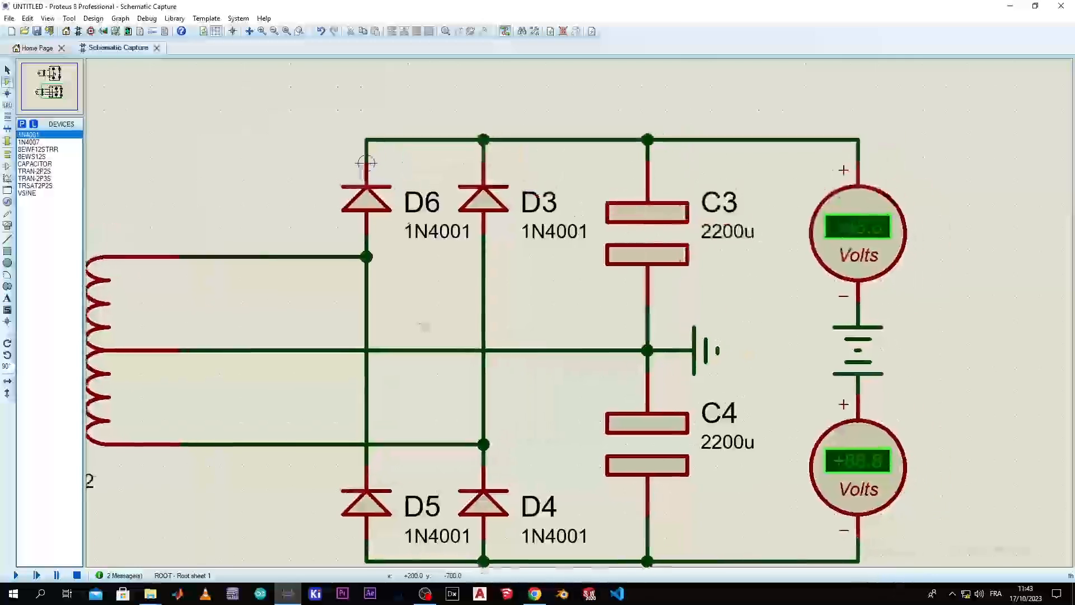
{"action": "left_click", "coordinate": [404, 321]}
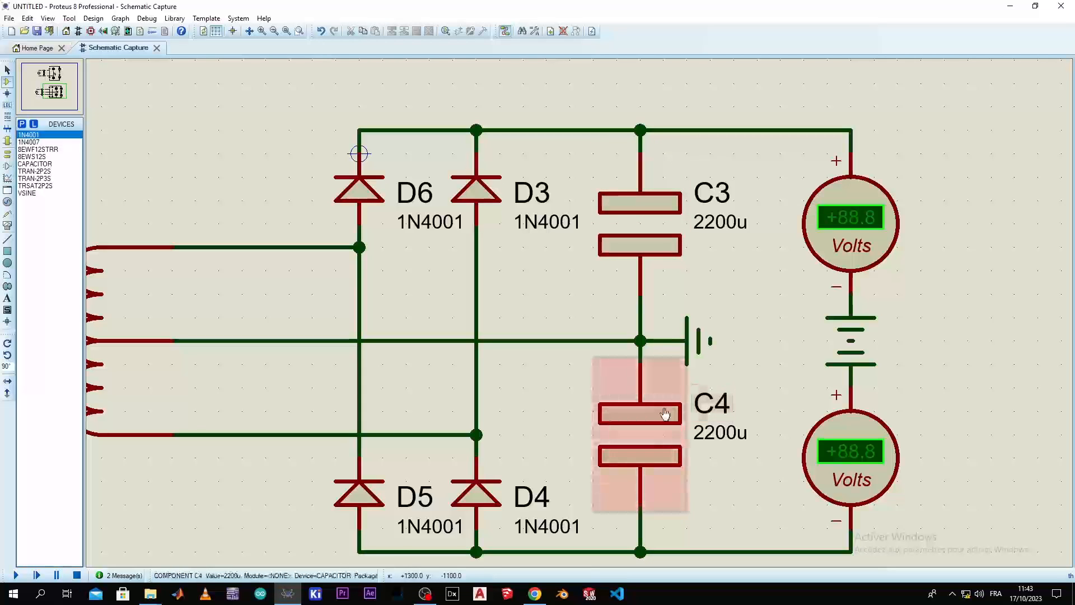
{"action": "scroll", "coordinate": [659, 399], "scroll_direction": "down", "scroll_amount": 1}
{"action": "scroll", "coordinate": [636, 368], "scroll_direction": "up", "scroll_amount": 1}
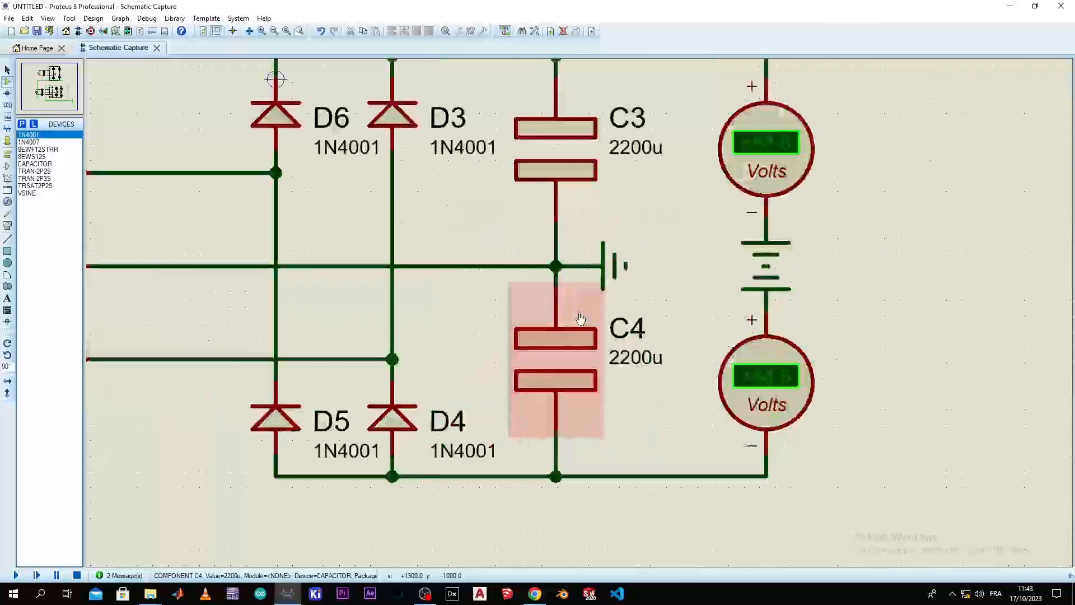
{"action": "scroll", "coordinate": [579, 315], "scroll_direction": "down", "scroll_amount": 1}
{"action": "scroll", "coordinate": [365, 288], "scroll_direction": "up", "scroll_amount": 1}
{"action": "left_click", "coordinate": [806, 351]}
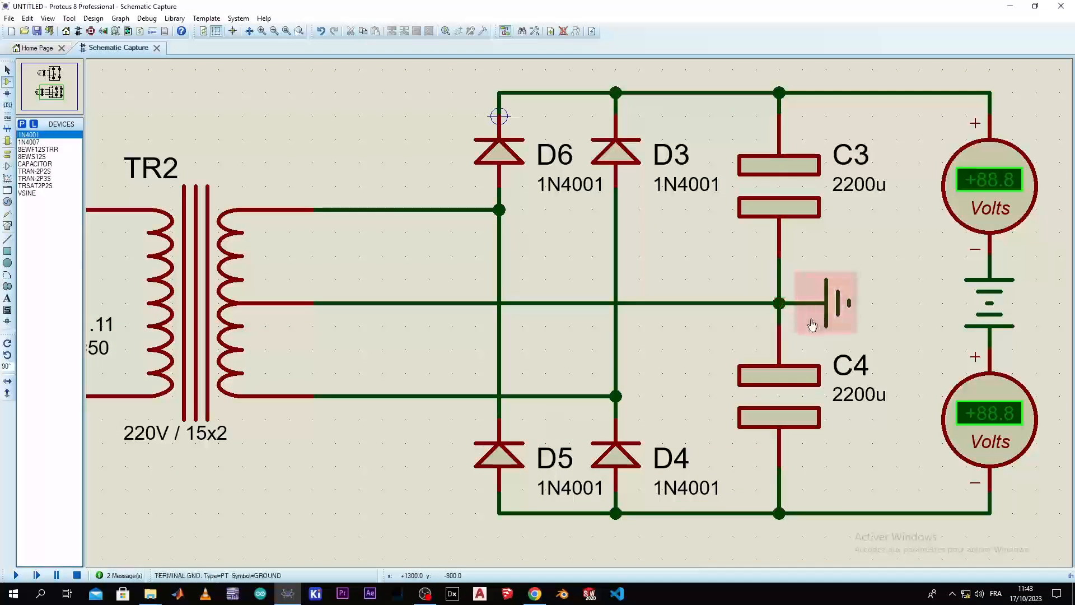
Wire the lower circuit's upper output rail to its lower rail beyond the voltmeters, and delete that wire
{"action": "scroll", "coordinate": [807, 326], "scroll_direction": "down", "scroll_amount": 1}
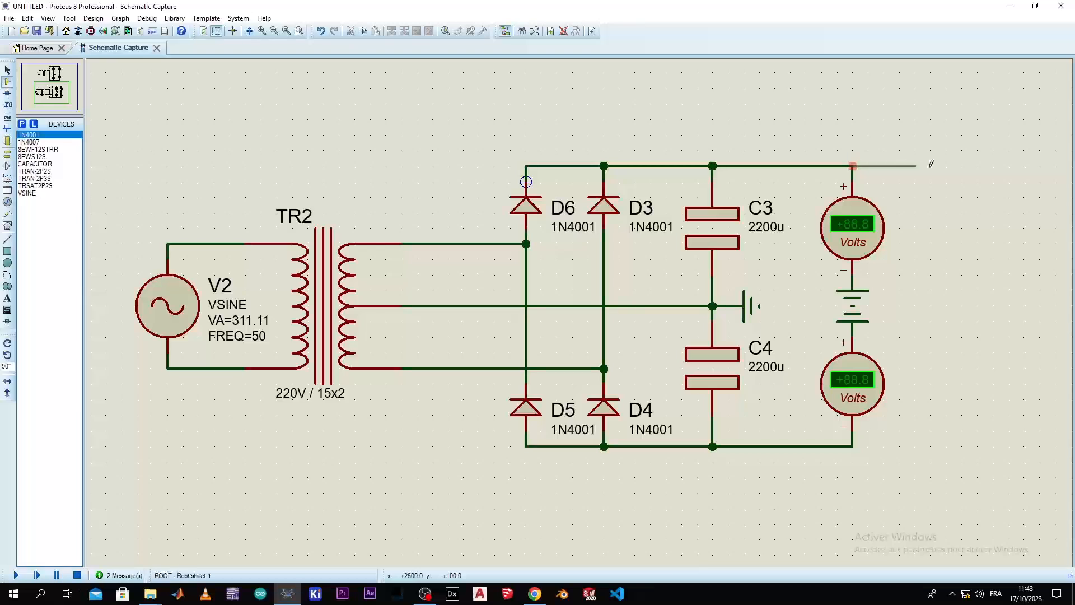
{"action": "left_click", "coordinate": [852, 446]}
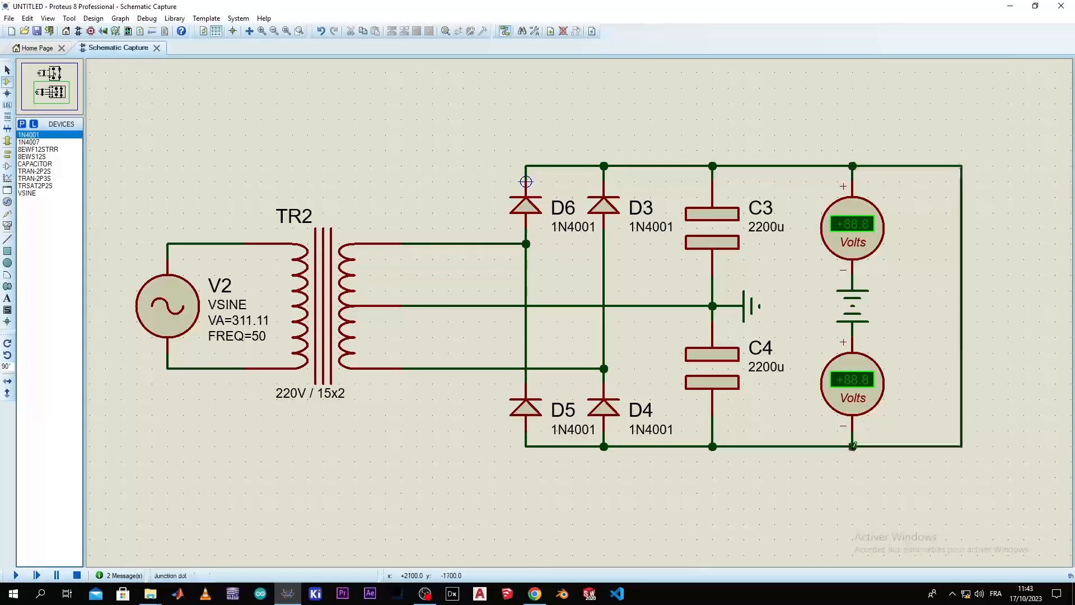
{"action": "right_click", "coordinate": [962, 295]}
{"action": "left_click", "coordinate": [955, 297]}
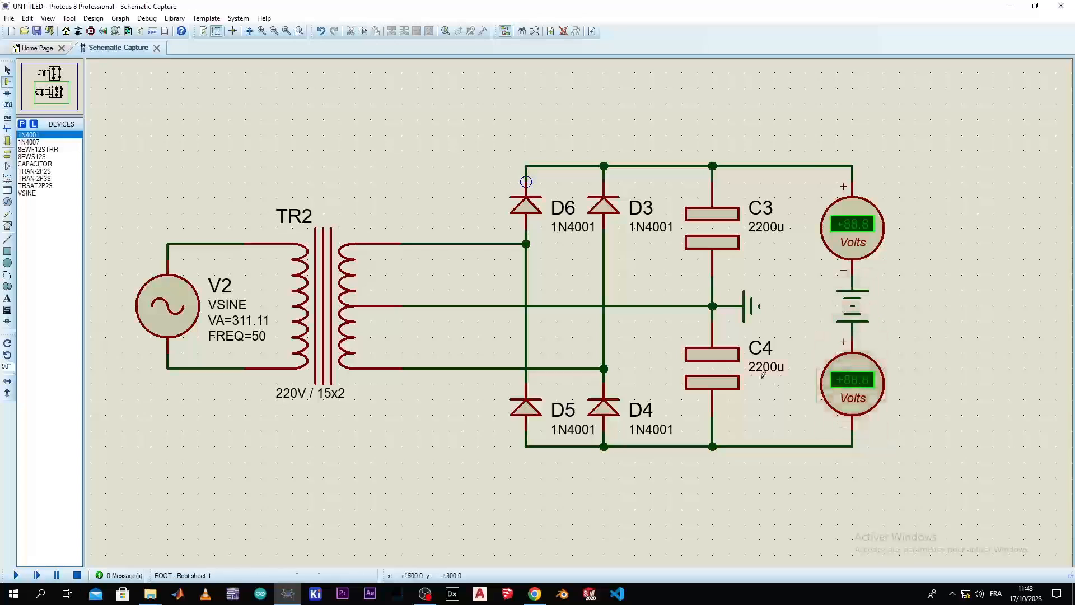
Set the working voltage of capacitor C4 to Show All so it appears on the schematic
{"action": "double_click", "coordinate": [710, 331]}
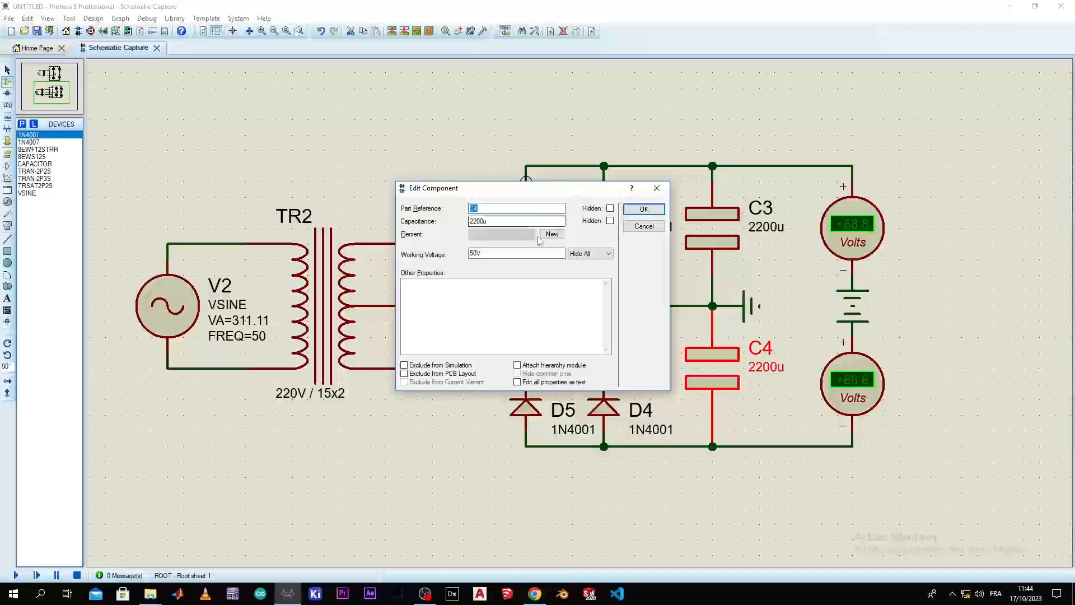
{"action": "left_click", "coordinate": [602, 254]}
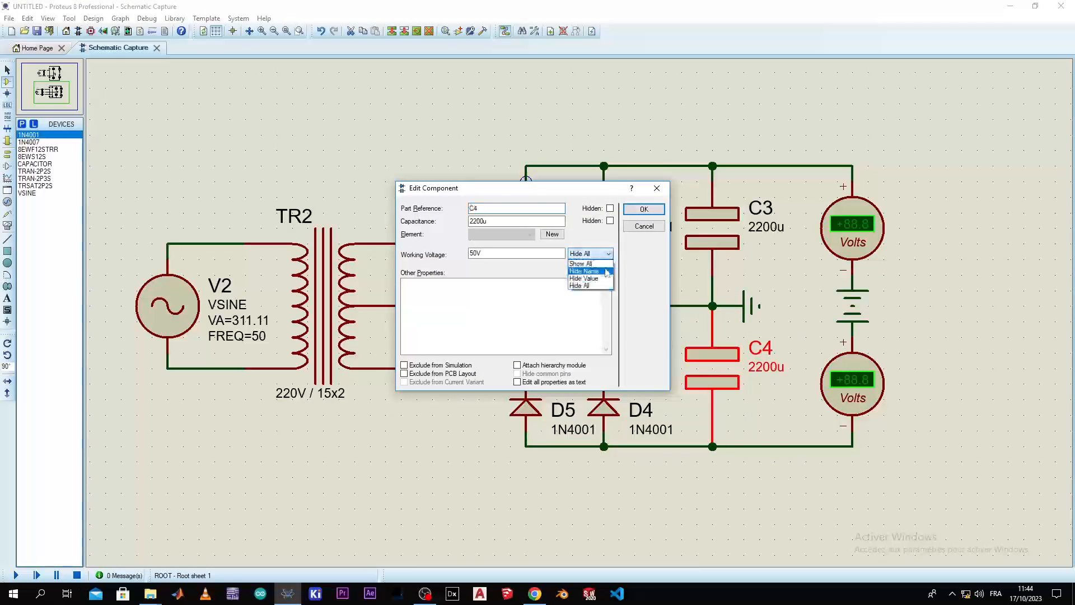
{"action": "left_click", "coordinate": [607, 268]}
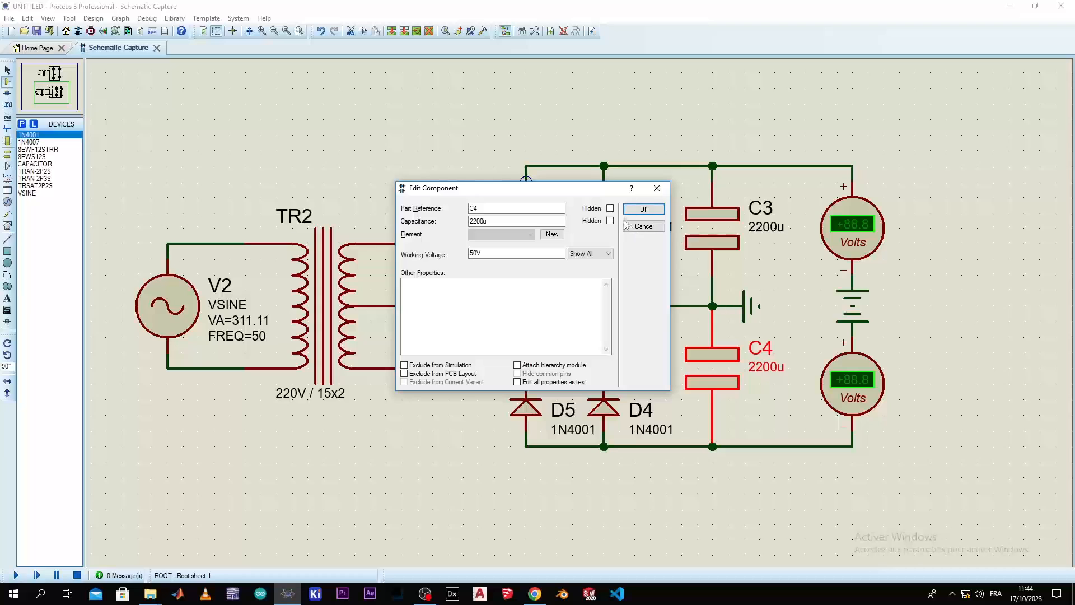
{"action": "left_click", "coordinate": [642, 210]}
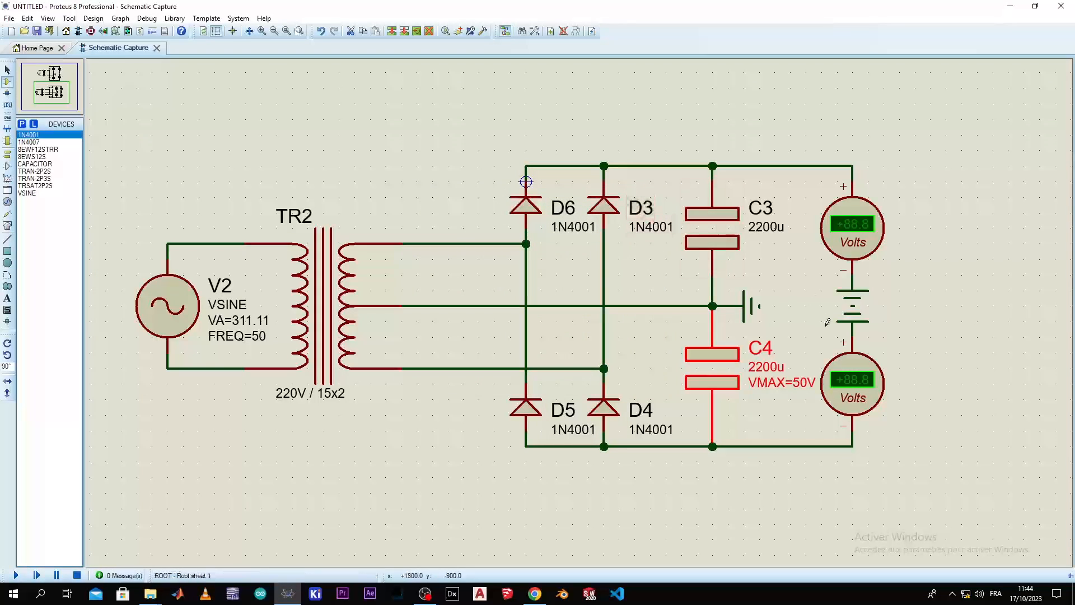
{"action": "left_click", "coordinate": [786, 272]}
Display the working voltage of capacitor C3 on the schematic with Show All, leaving nothing selected
{"action": "double_click", "coordinate": [739, 229]}
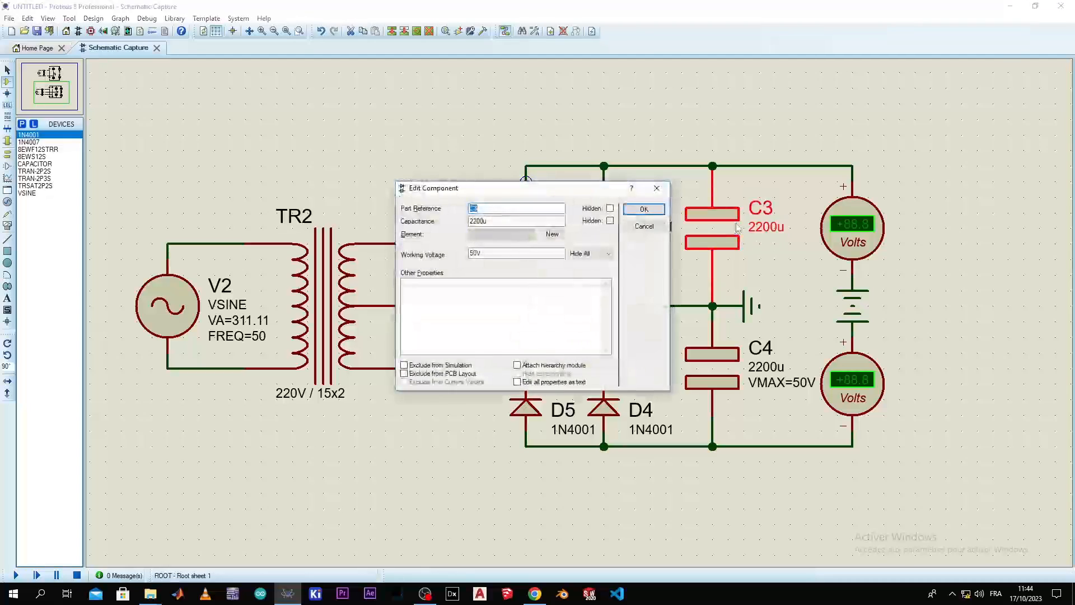
{"action": "left_click", "coordinate": [606, 254]}
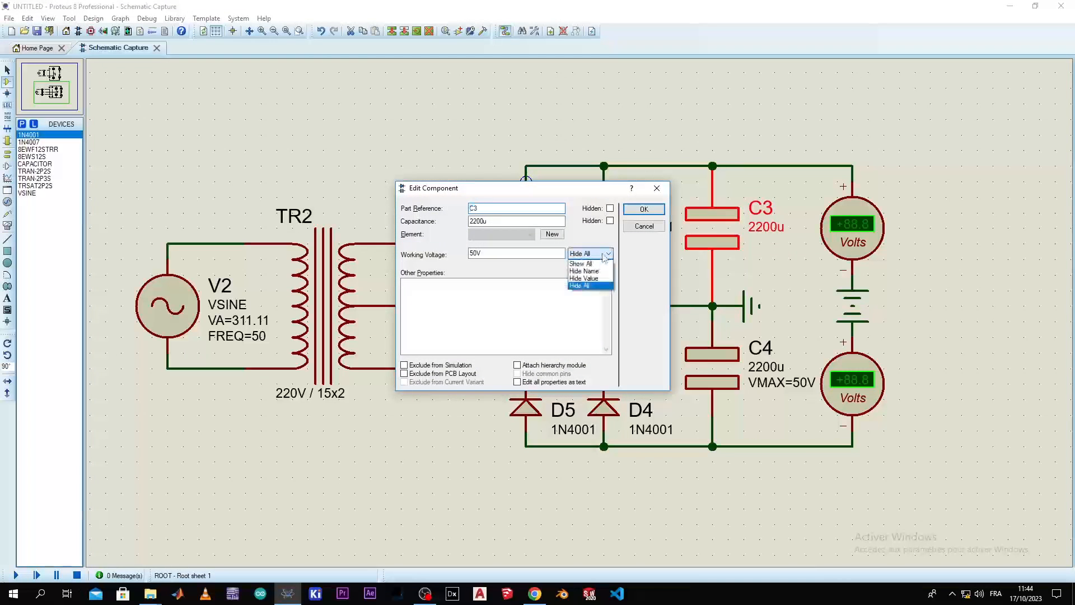
{"action": "left_click", "coordinate": [581, 263]}
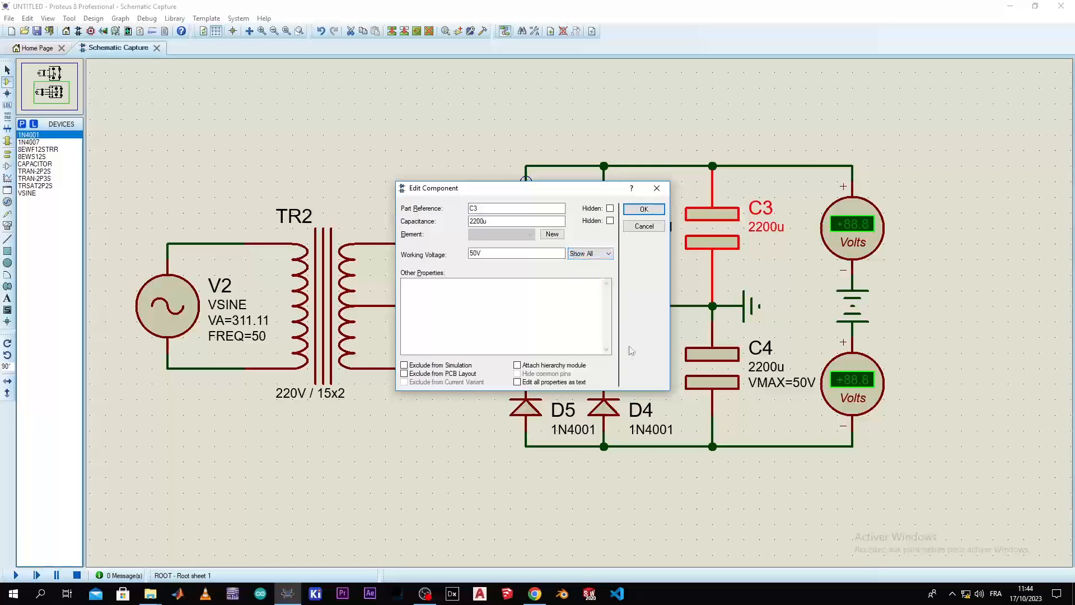
{"action": "left_click", "coordinate": [642, 210]}
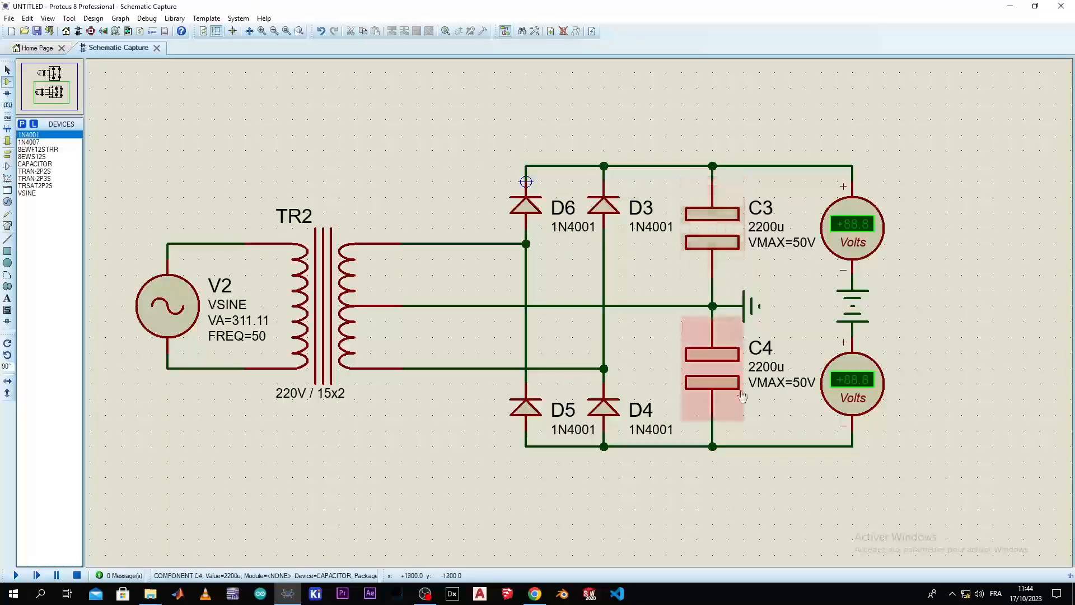
{"action": "left_click", "coordinate": [797, 392]}
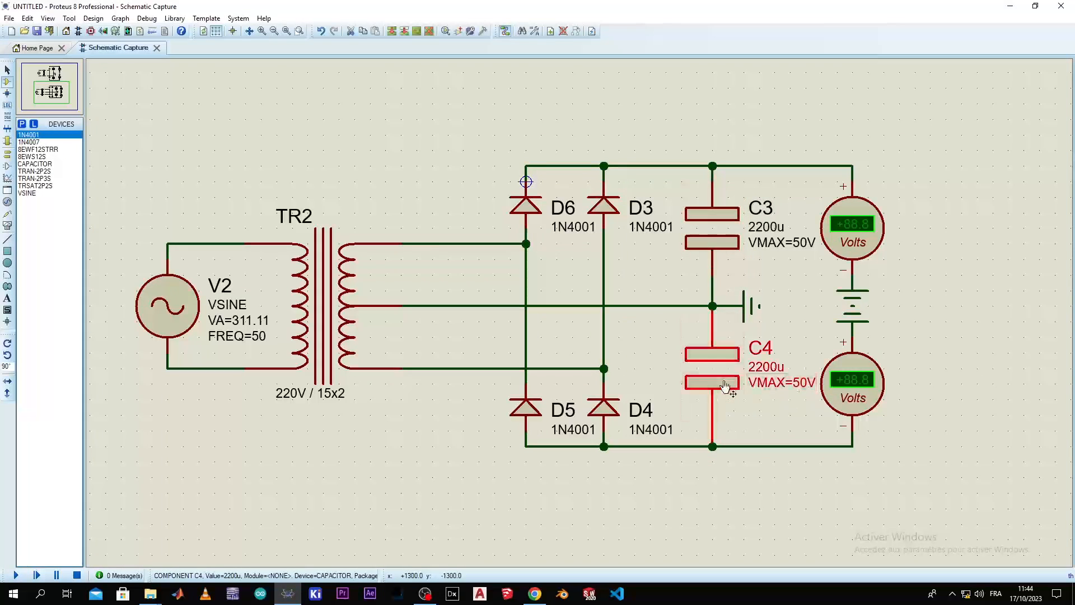
{"action": "left_click", "coordinate": [806, 403]}
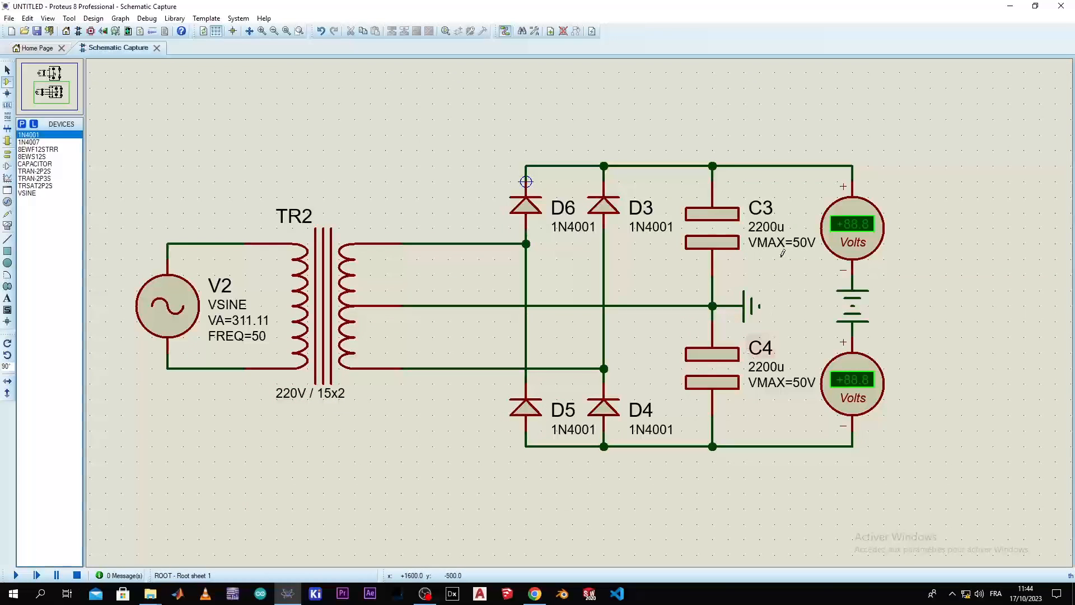
Run the simulation to compare the voltmeter readings of both circuits, and stop it
{"action": "left_click", "coordinate": [16, 575]}
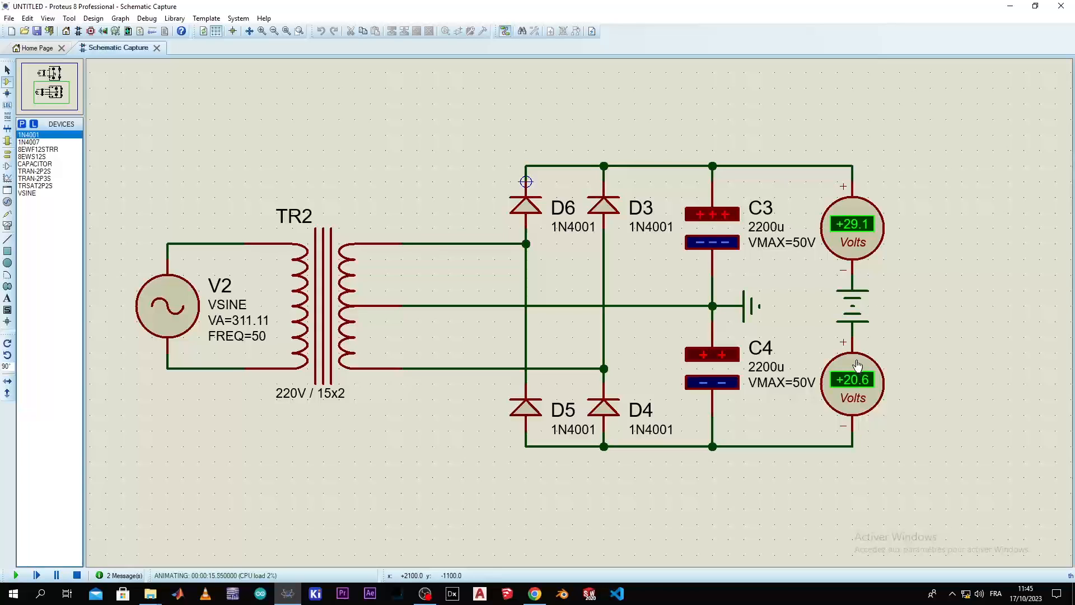
{"action": "scroll", "coordinate": [760, 242], "scroll_direction": "down", "scroll_amount": 3}
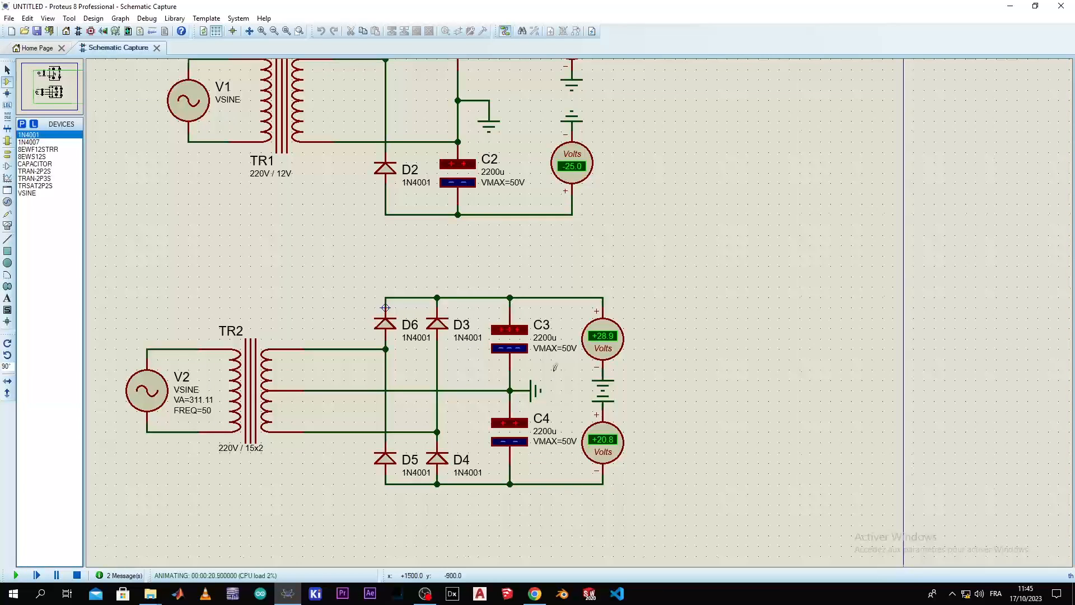
{"action": "scroll", "coordinate": [554, 367], "scroll_direction": "down", "scroll_amount": 1}
{"action": "scroll", "coordinate": [557, 371], "scroll_direction": "up", "scroll_amount": 2}
{"action": "scroll", "coordinate": [581, 368], "scroll_direction": "down", "scroll_amount": 2}
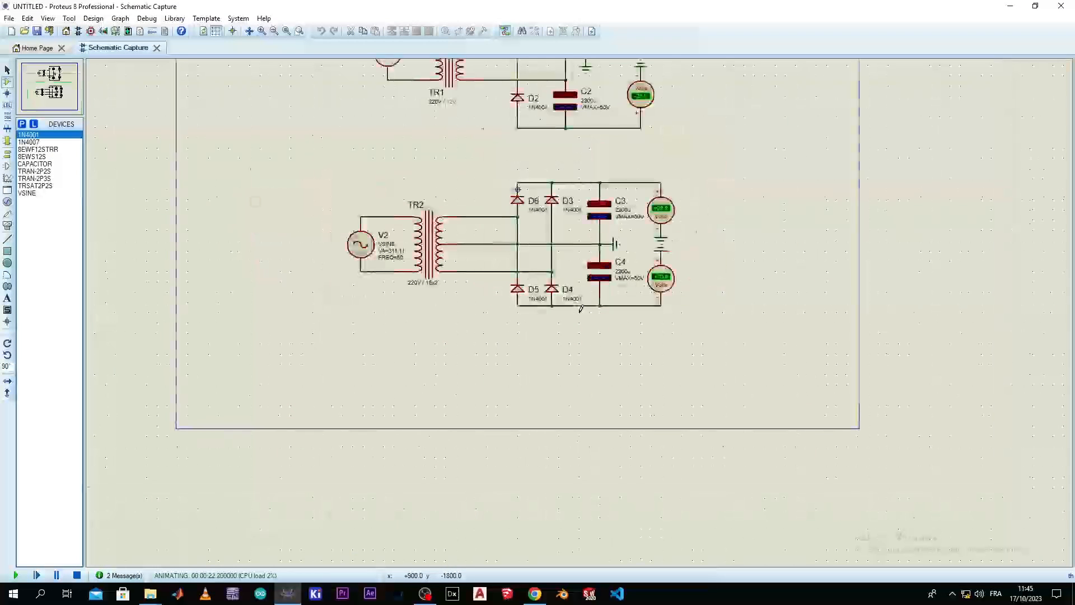
{"action": "scroll", "coordinate": [581, 309], "scroll_direction": "up", "scroll_amount": 1}
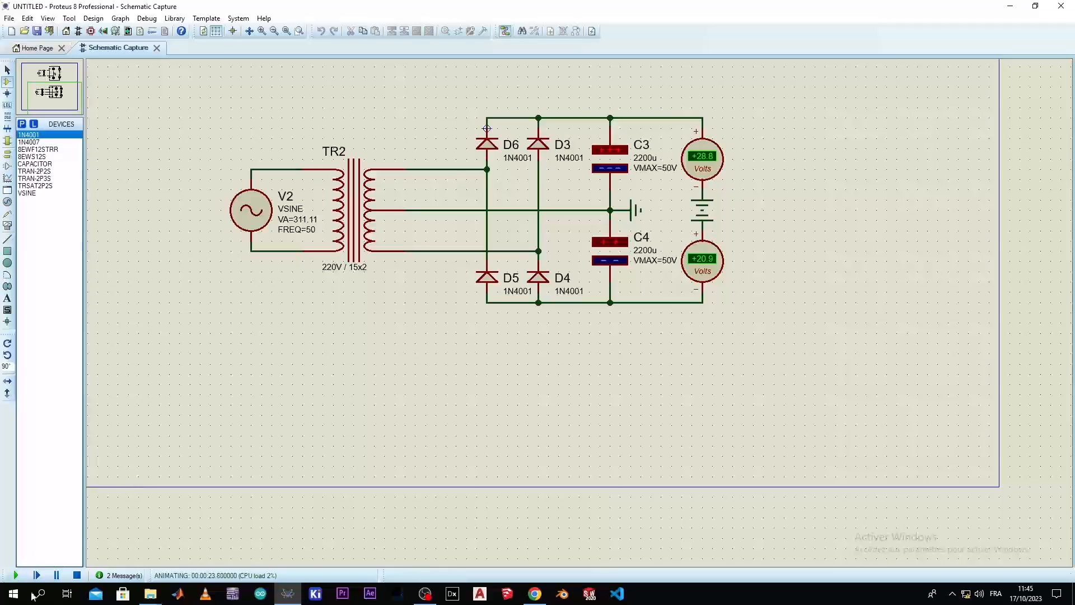
{"action": "left_click", "coordinate": [76, 575]}
Move both power supply circuits together toward the outside of the sheet's left border, clearing the drawing area
{"action": "scroll", "coordinate": [356, 292], "scroll_direction": "down", "scroll_amount": 3}
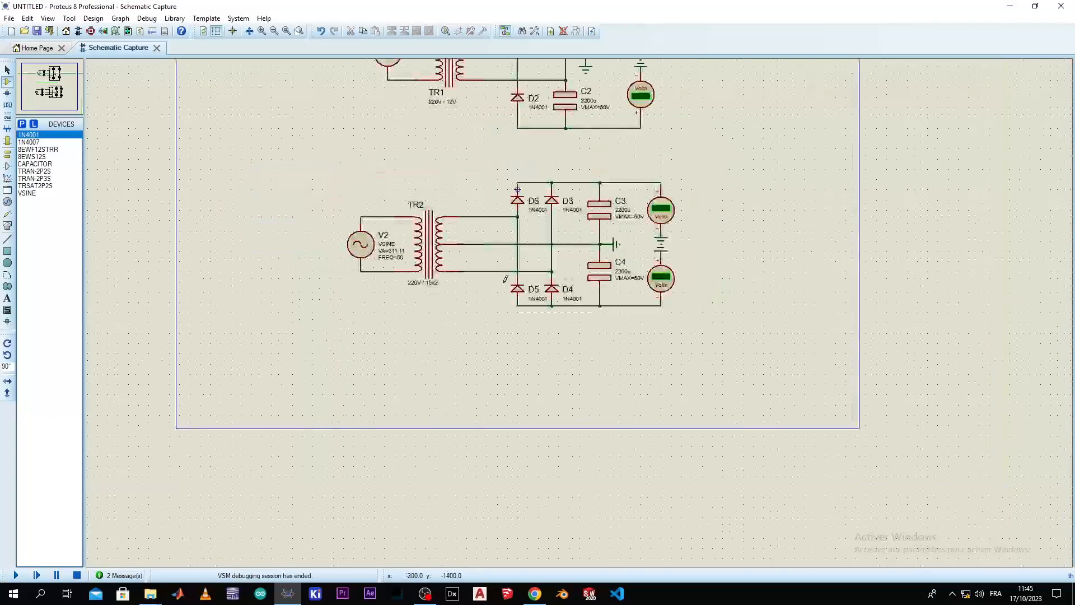
{"action": "scroll", "coordinate": [476, 381], "scroll_direction": "up", "scroll_amount": 2}
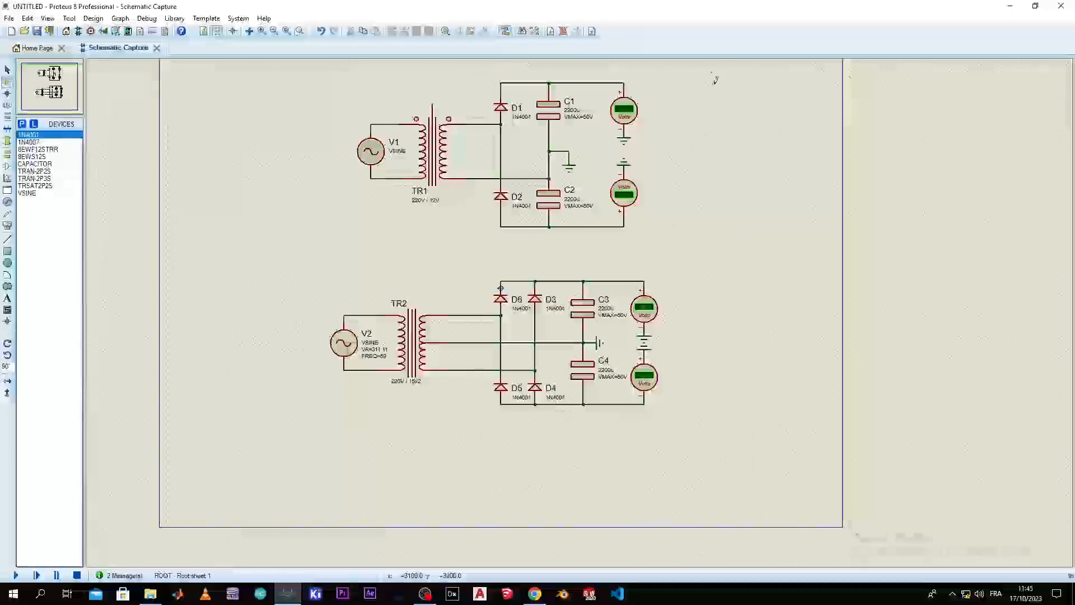
{"action": "left_click_drag", "start_coordinate": [718, 64], "coordinate": [281, 385]}
{"action": "scroll", "coordinate": [488, 305], "scroll_direction": "down", "scroll_amount": 1}
{"action": "left_click_drag", "start_coordinate": [489, 305], "coordinate": [139, 302]}
{"action": "scroll", "coordinate": [504, 259], "scroll_direction": "up", "scroll_amount": 3}
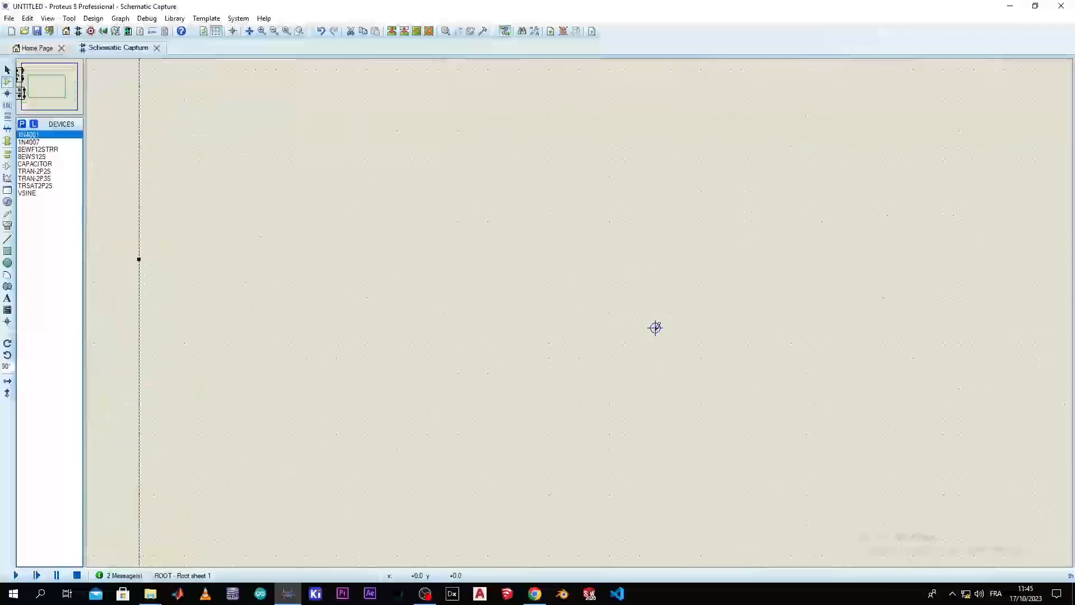
{"action": "scroll", "coordinate": [492, 375], "scroll_direction": "down", "scroll_amount": 2}
{"action": "scroll", "coordinate": [370, 363], "scroll_direction": "up", "scroll_amount": 2}
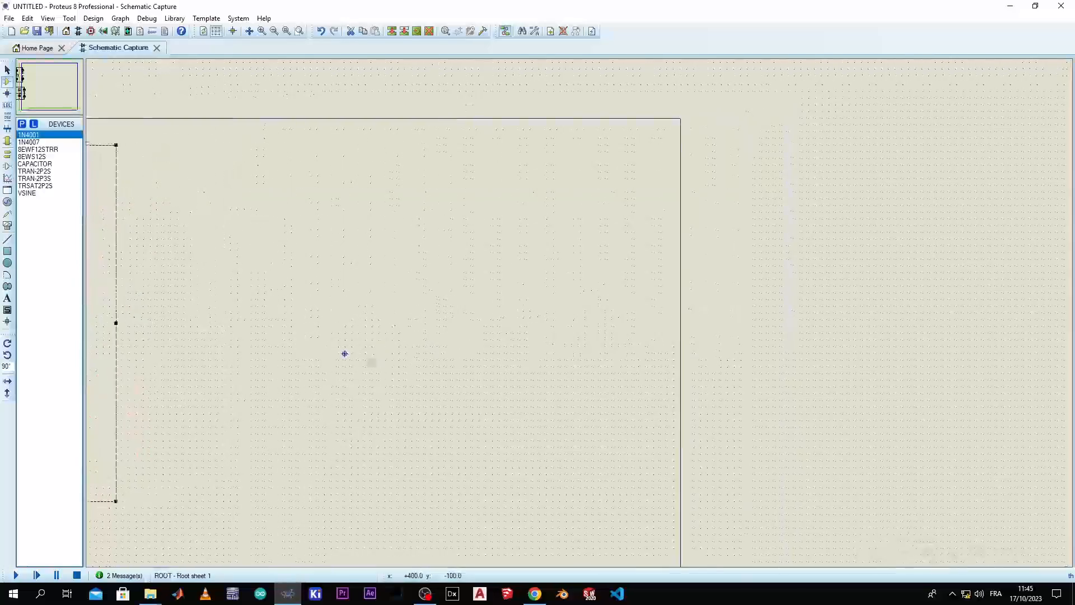
{"action": "left_click", "coordinate": [385, 348]}
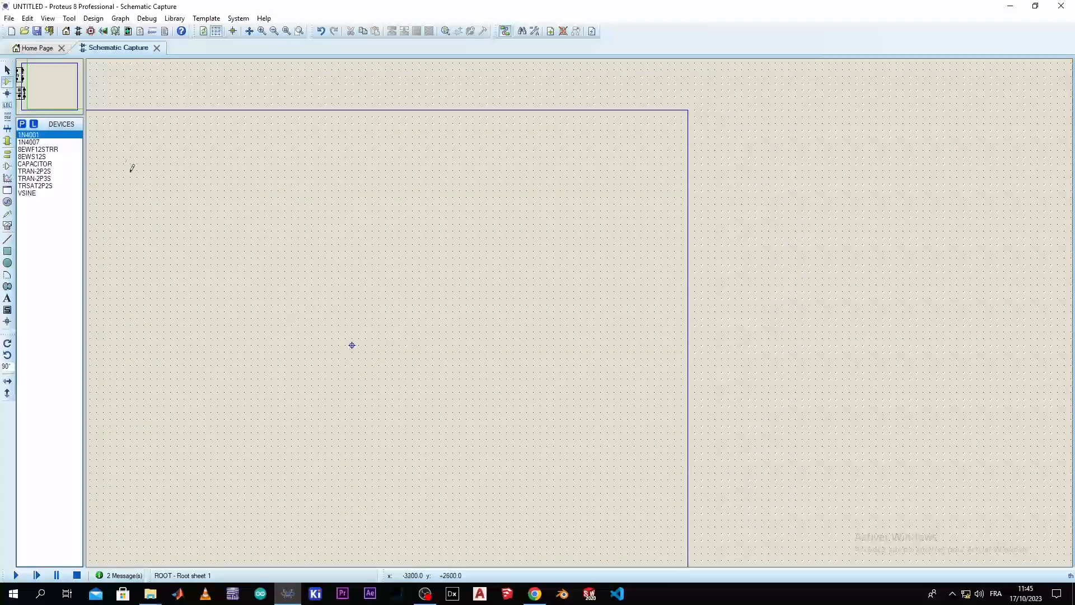
Place a VSINE source in the cleared sheet area and open its properties, closing them without changes
{"action": "left_click", "coordinate": [29, 143]}
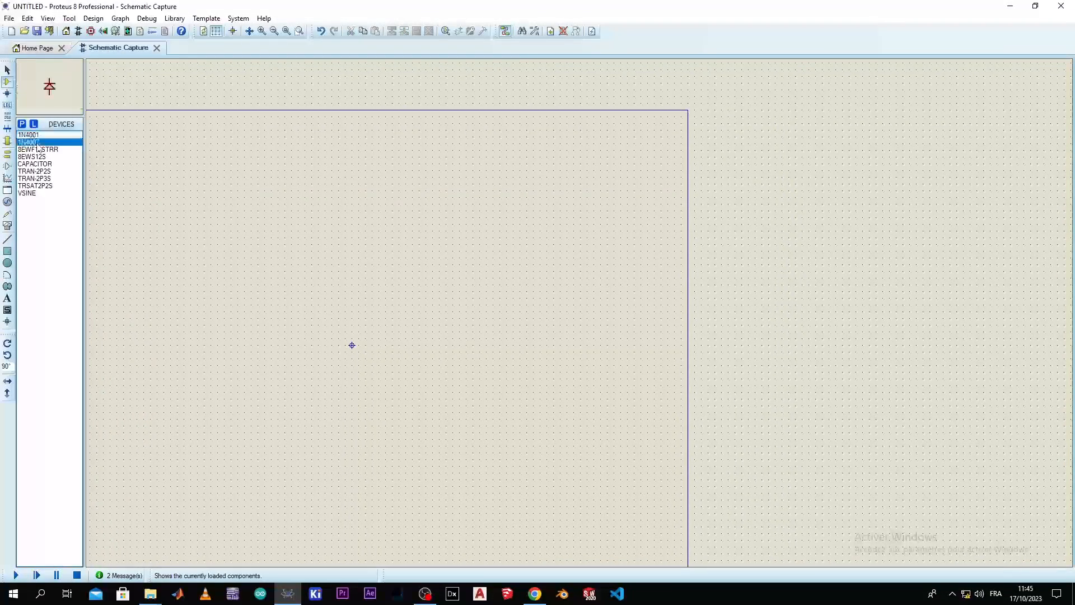
{"action": "left_click", "coordinate": [29, 194]}
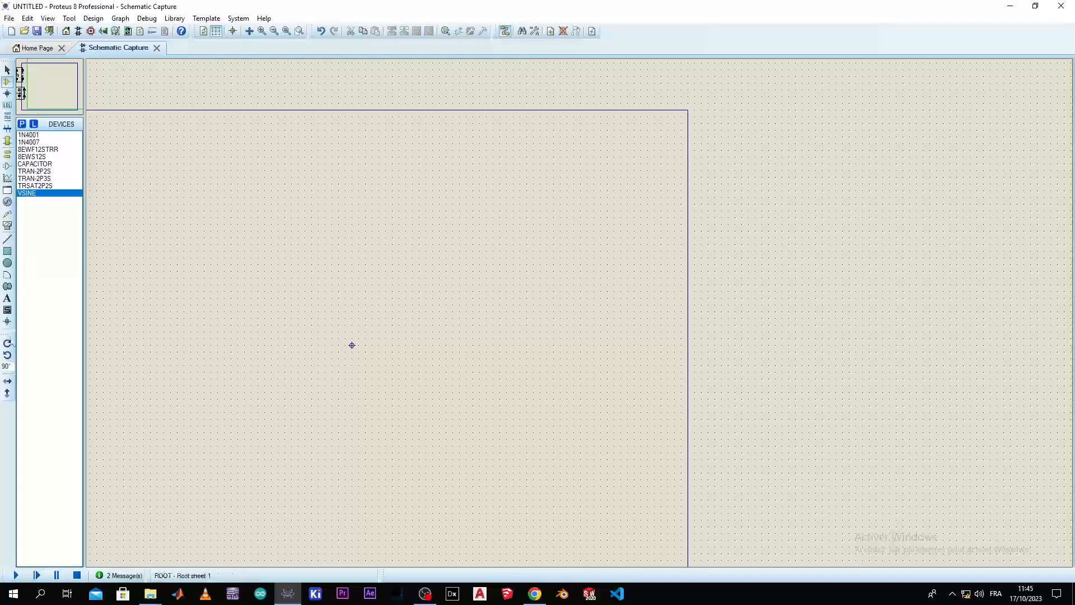
{"action": "left_click", "coordinate": [312, 221]}
{"action": "scroll", "coordinate": [310, 221], "scroll_direction": "up", "scroll_amount": 1}
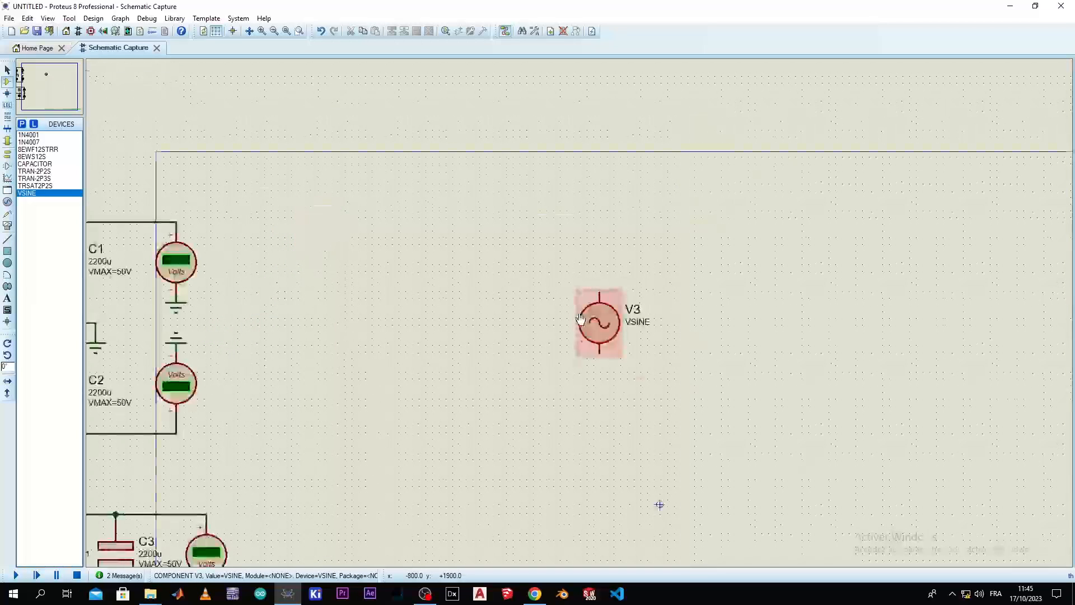
{"action": "scroll", "coordinate": [581, 319], "scroll_direction": "up", "scroll_amount": 1}
{"action": "double_click", "coordinate": [580, 319]}
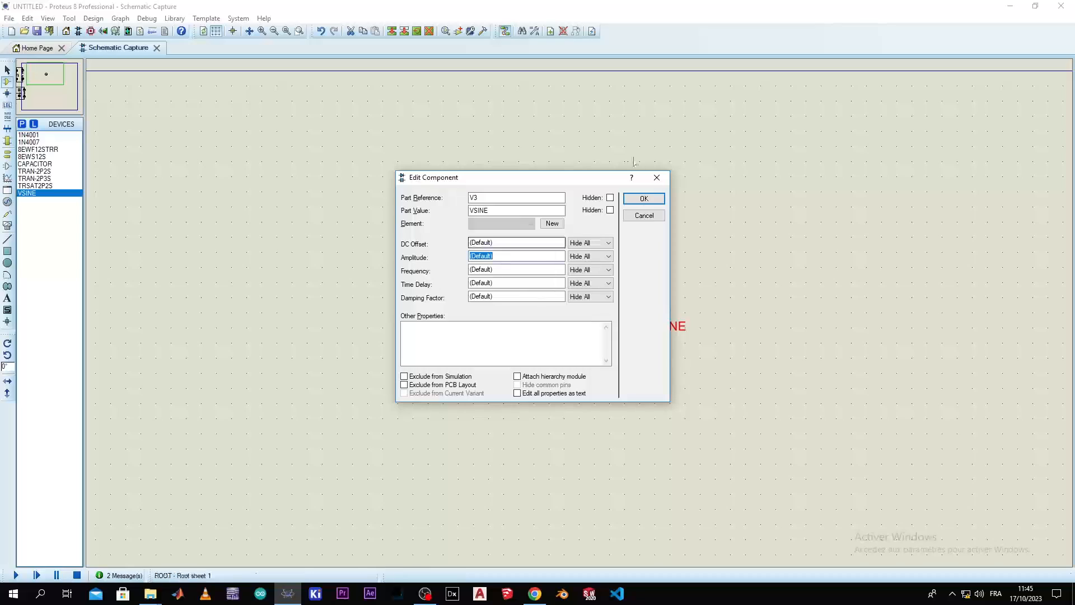
{"action": "left_click", "coordinate": [656, 177]}
Delete the newly placed sine source from the cleared sheet area
{"action": "scroll", "coordinate": [525, 310], "scroll_direction": "down", "scroll_amount": 1}
{"action": "scroll", "coordinate": [579, 312], "scroll_direction": "down", "scroll_amount": 2}
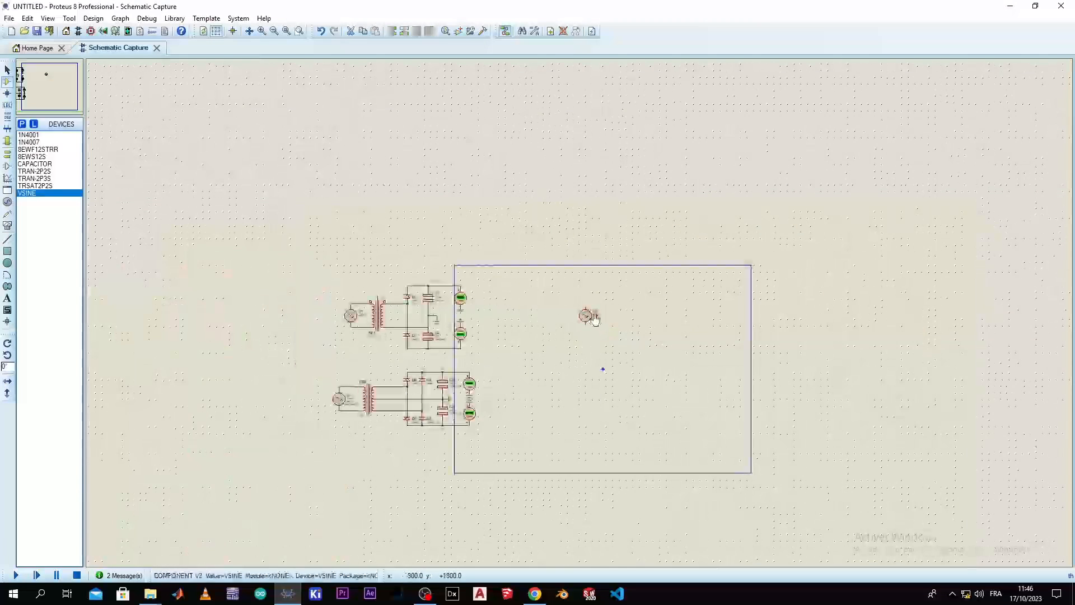
{"action": "right_click", "coordinate": [587, 318]}
{"action": "right_click", "coordinate": [587, 319]}
Examine the lower circuit's source V2 and transformer TR2 and the empty sheet area beside the circuits
{"action": "scroll", "coordinate": [432, 420], "scroll_direction": "up", "scroll_amount": 3}
{"action": "scroll", "coordinate": [577, 317], "scroll_direction": "up", "scroll_amount": 1}
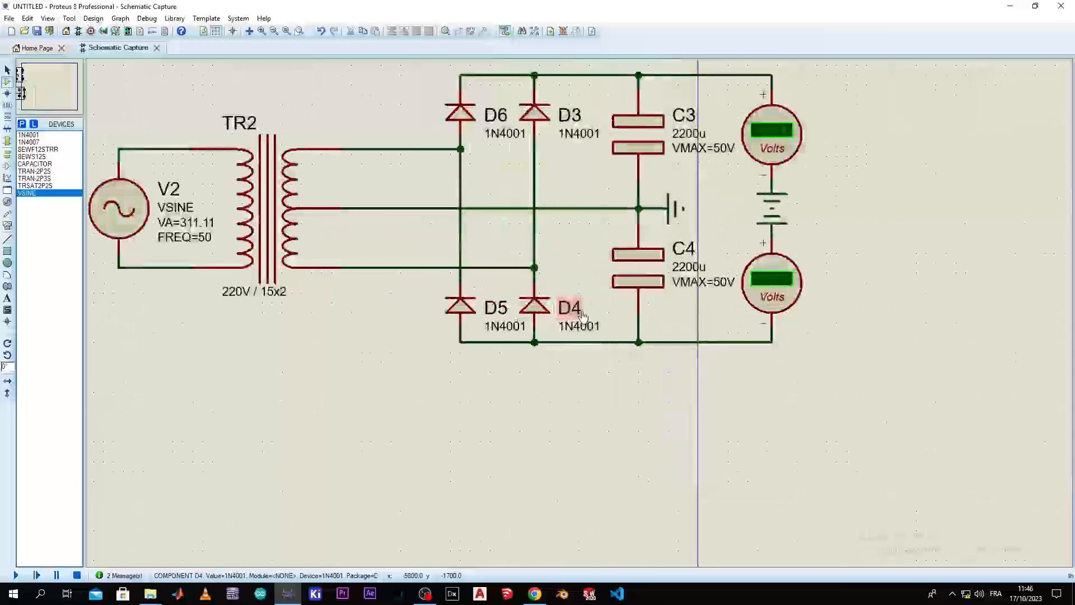
{"action": "scroll", "coordinate": [560, 321], "scroll_direction": "down", "scroll_amount": 1}
{"action": "scroll", "coordinate": [546, 326], "scroll_direction": "up", "scroll_amount": 1}
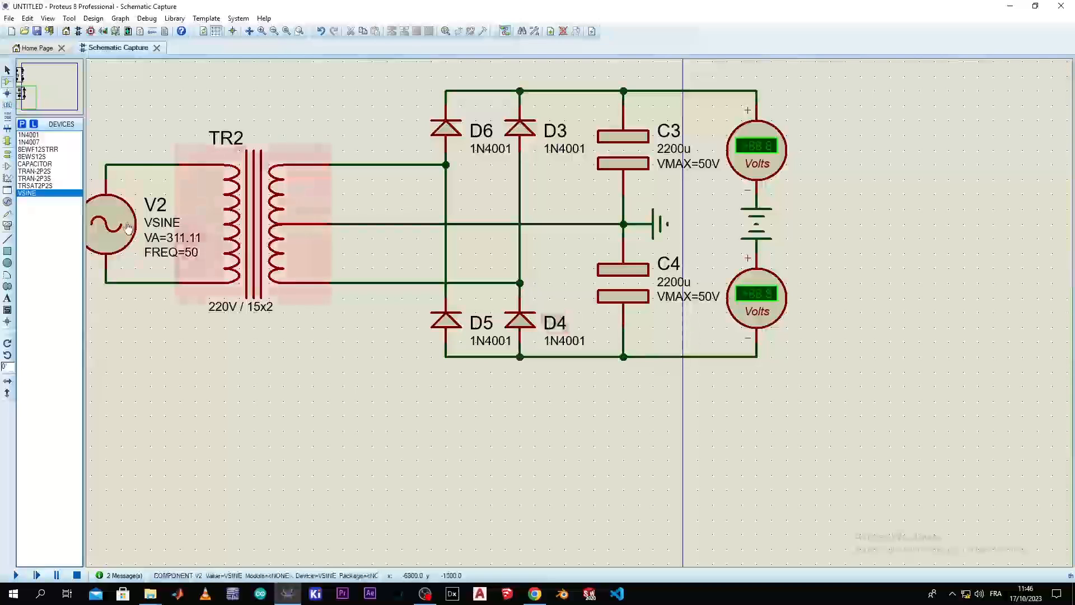
{"action": "scroll", "coordinate": [744, 264], "scroll_direction": "down", "scroll_amount": 3}
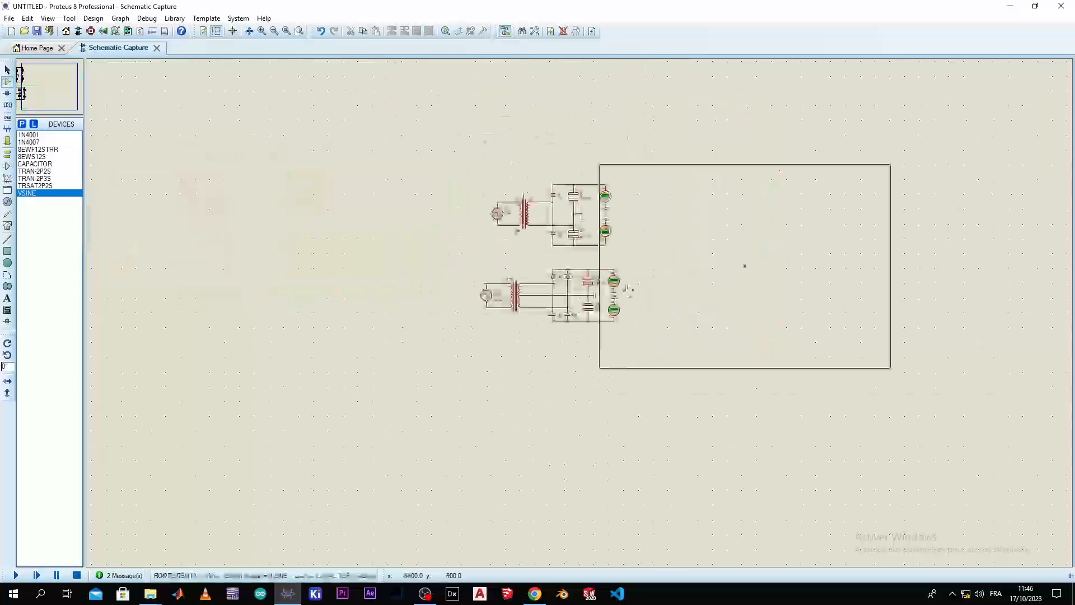
{"action": "scroll", "coordinate": [581, 307], "scroll_direction": "up", "scroll_amount": 3}
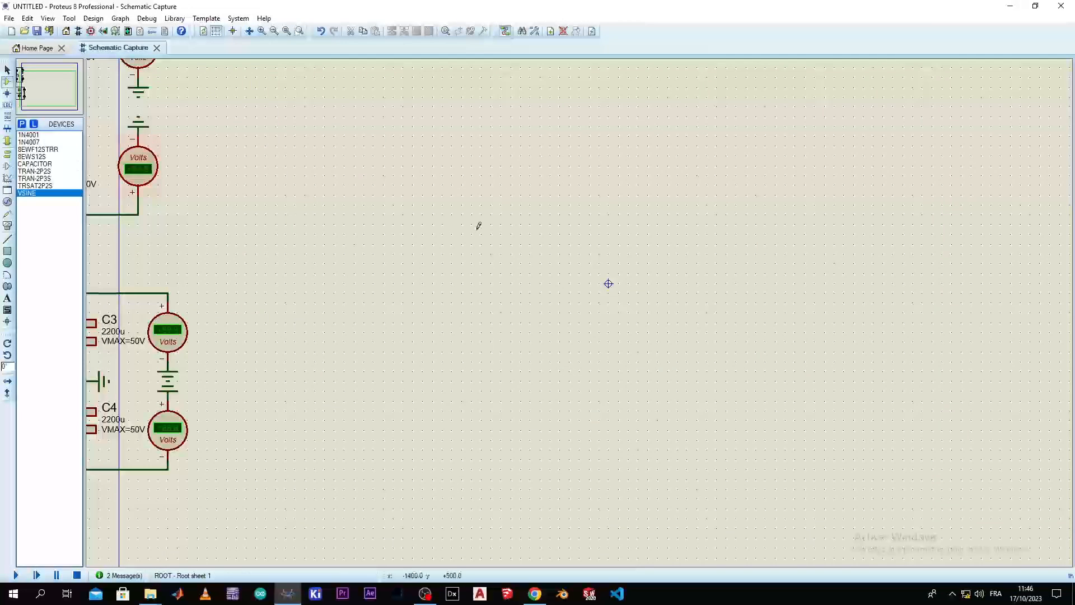
{"action": "scroll", "coordinate": [581, 306], "scroll_direction": "down", "scroll_amount": 2}
{"action": "scroll", "coordinate": [581, 307], "scroll_direction": "up", "scroll_amount": 3}
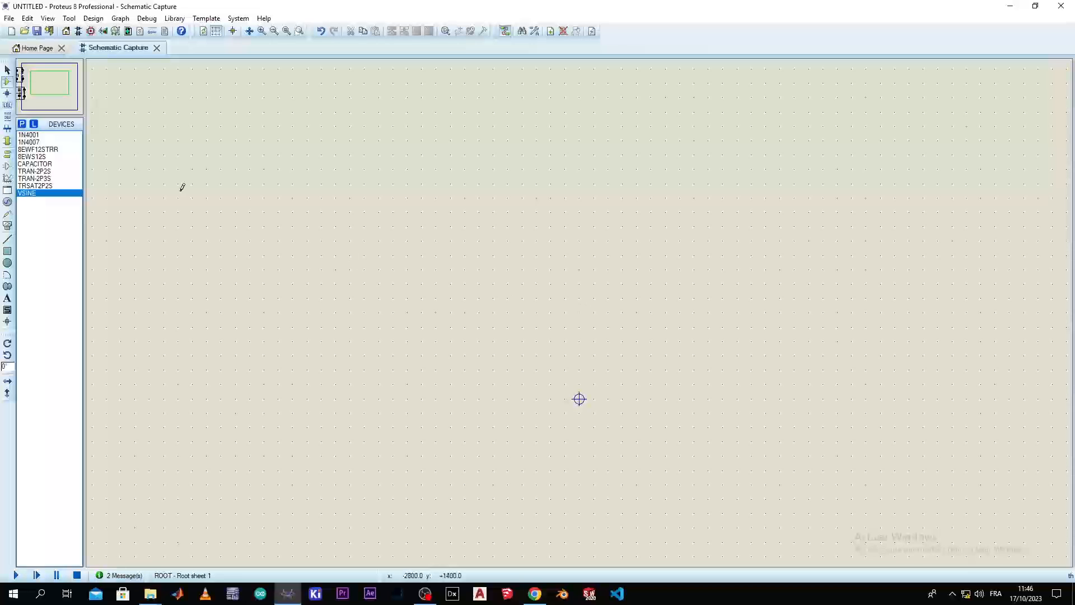
Place a VSINE source in the empty middle of the sheet, above the origin marker
{"action": "left_click", "coordinate": [49, 194]}
{"action": "left_click", "coordinate": [570, 243]}
{"action": "left_click", "coordinate": [558, 243]}
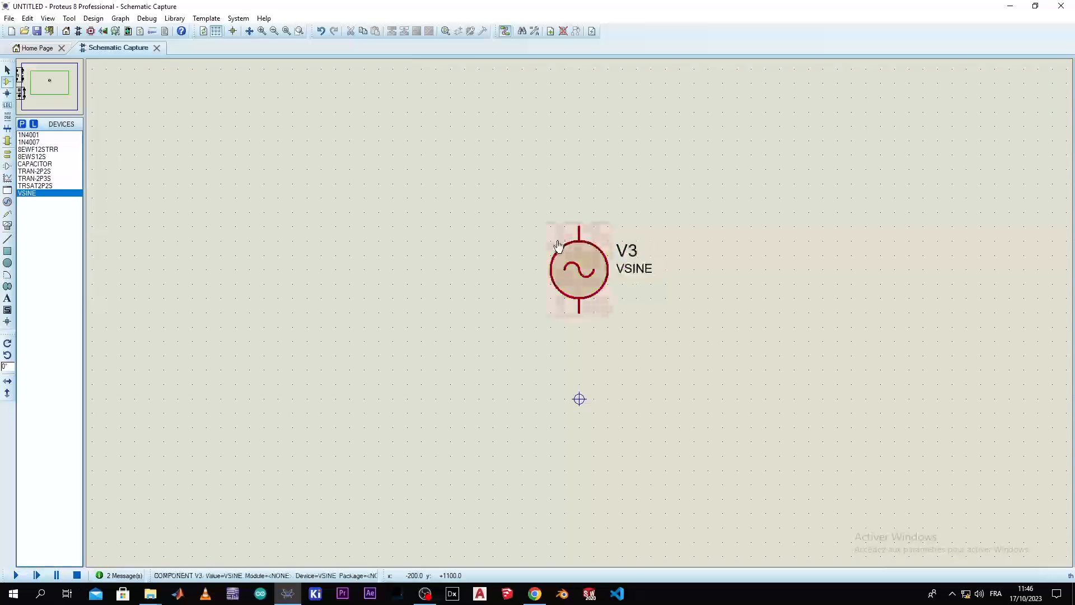
{"action": "scroll", "coordinate": [572, 286], "scroll_direction": "down", "scroll_amount": 4}
{"action": "scroll", "coordinate": [579, 305], "scroll_direction": "up", "scroll_amount": 4}
{"action": "middle_click", "coordinate": [472, 280]}
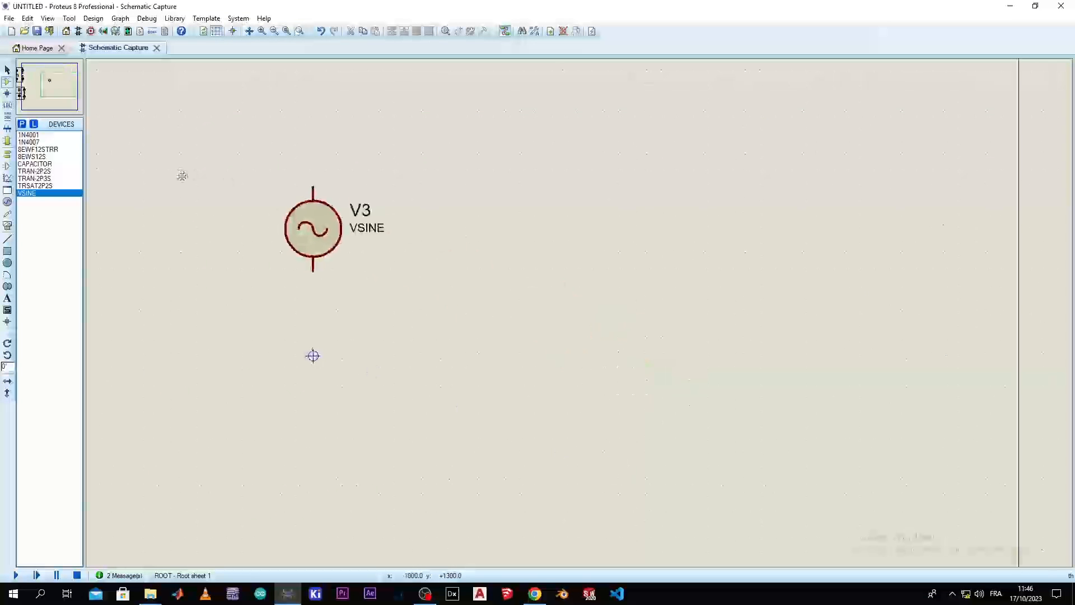
Set the amplitude of sine source V3 to 12 and its frequency to 50, with both properties on Show All
{"action": "double_click", "coordinate": [313, 230]}
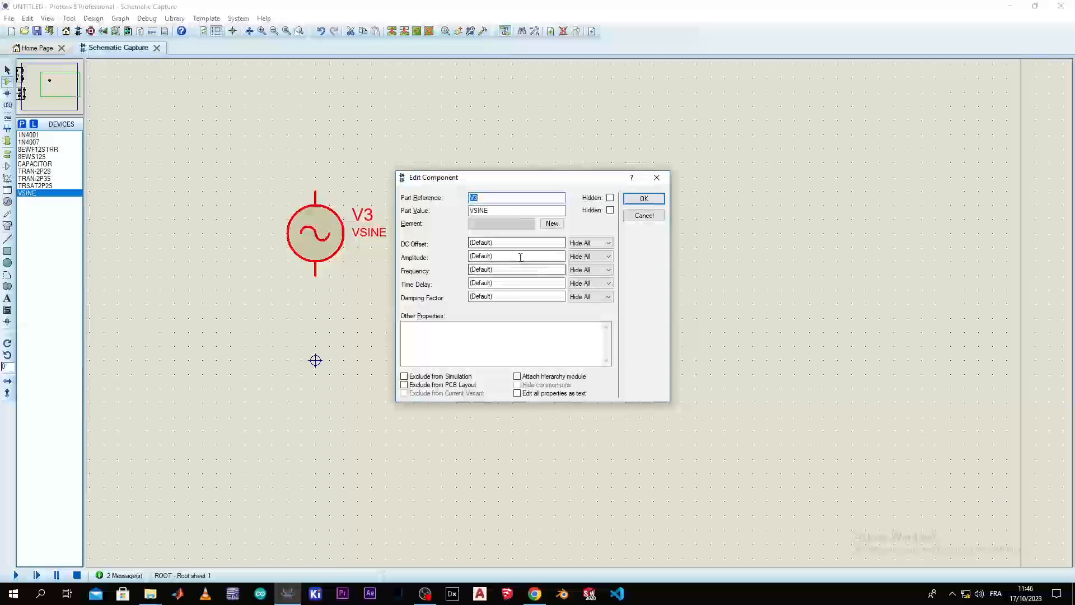
{"action": "left_click", "coordinate": [520, 257]}
{"action": "type", "text": "12"}
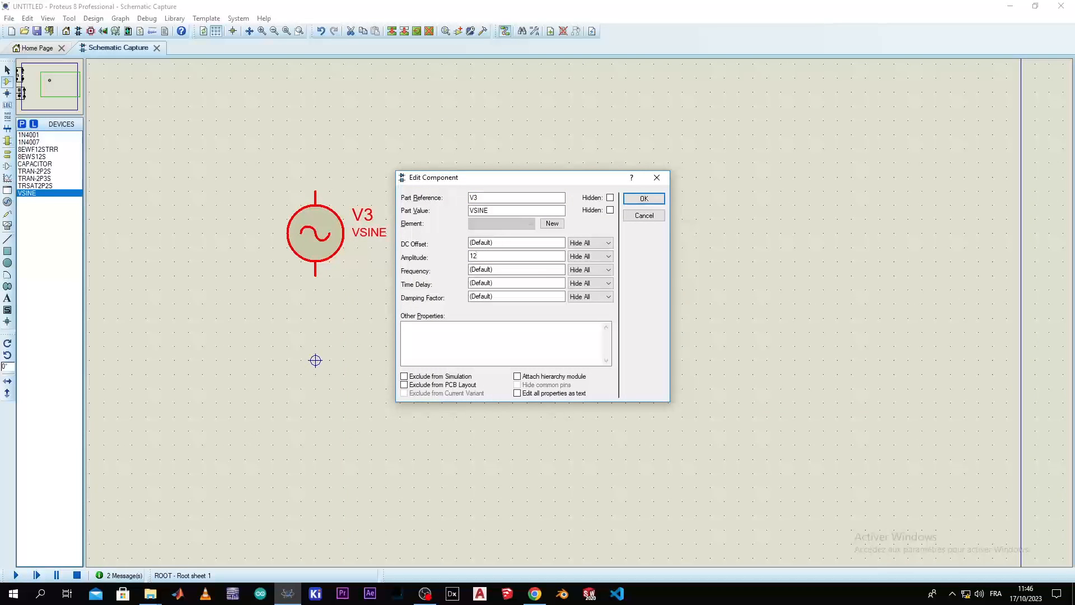
{"action": "left_click", "coordinate": [535, 271]}
{"action": "left_click", "coordinate": [599, 258]}
{"action": "left_click", "coordinate": [582, 266]}
{"action": "left_click", "coordinate": [599, 270]}
{"action": "left_click", "coordinate": [581, 279]}
Try to confirm V3's amplitude as 12 v and its frequency as 50 hz, with units included
{"action": "left_click", "coordinate": [512, 255]}
{"action": "type", "text": "hz"}
{"action": "key", "text": "Return"}
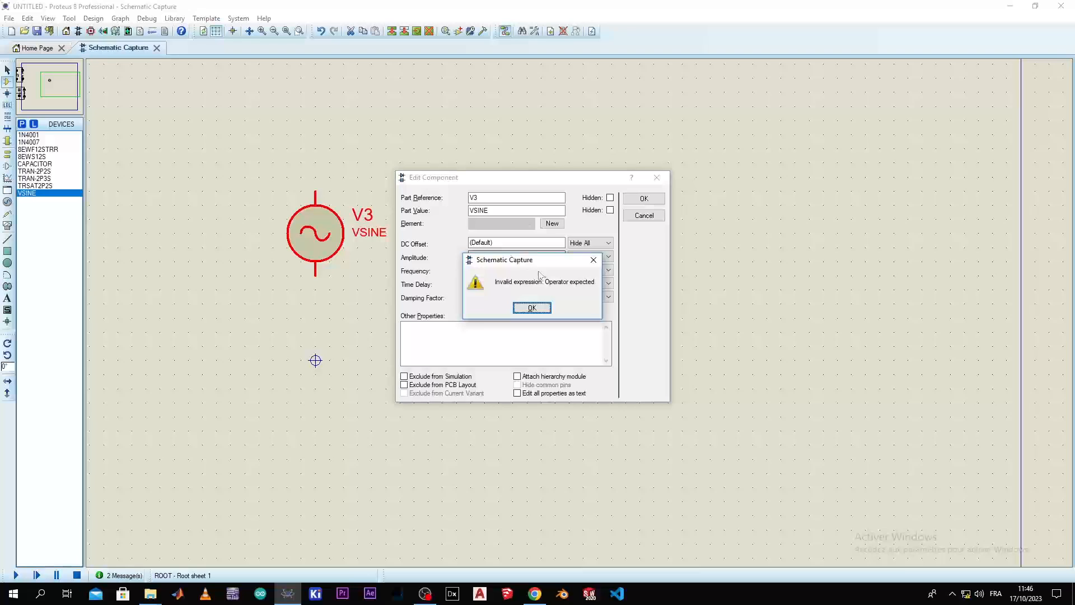
{"action": "left_click", "coordinate": [594, 259]}
{"action": "left_click", "coordinate": [497, 255]}
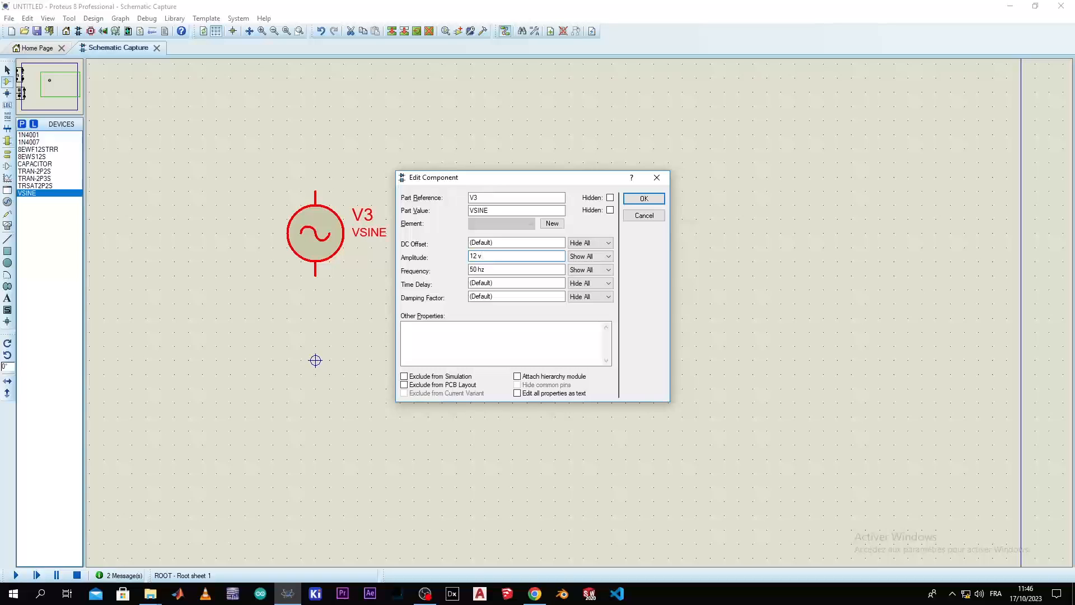
{"action": "key", "text": "Return"}
{"action": "key", "text": "Return"}
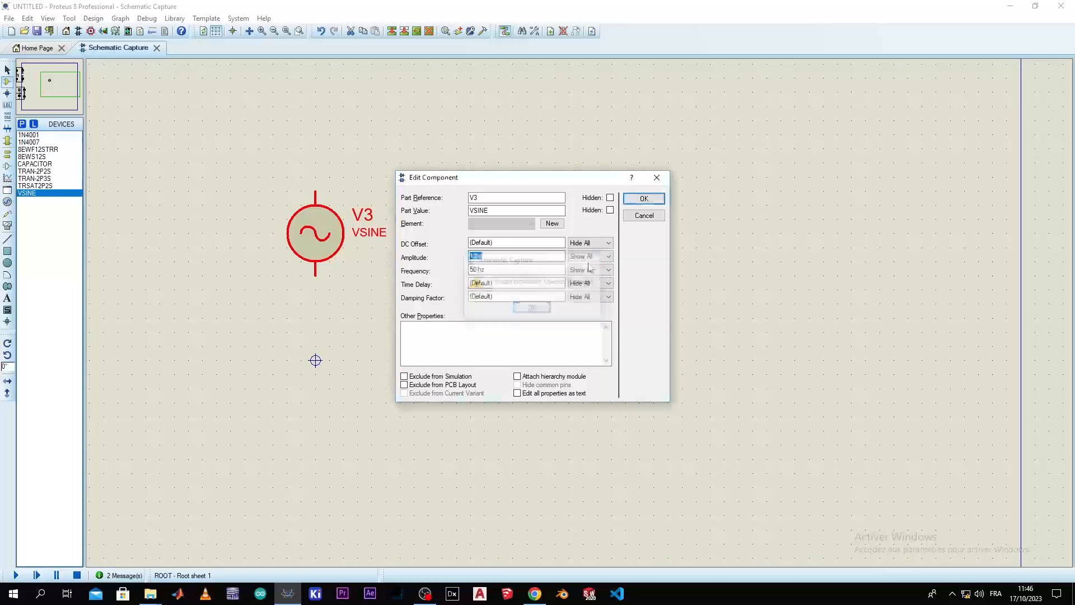
Try uppercase units for source V3 instead, with amplitude 12 V and frequency 50 HZ
{"action": "left_click", "coordinate": [505, 256]}
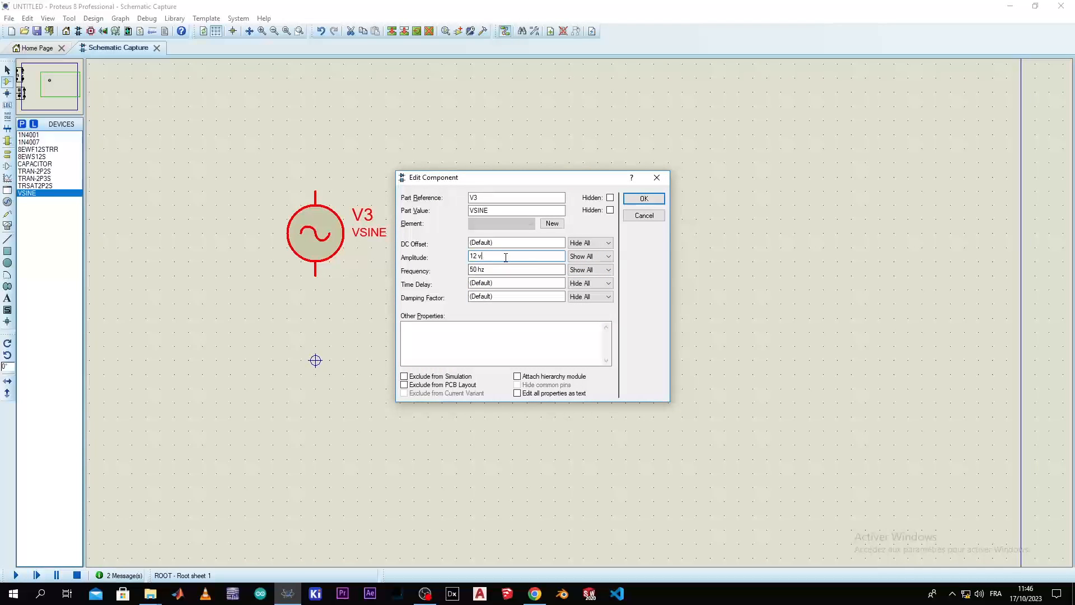
{"action": "key", "text": "BackSpace"}
{"action": "left_click", "coordinate": [511, 272]}
{"action": "key", "text": "BackSpace"}
{"action": "key", "text": "BackSpace"}
{"action": "key", "text": "Return"}
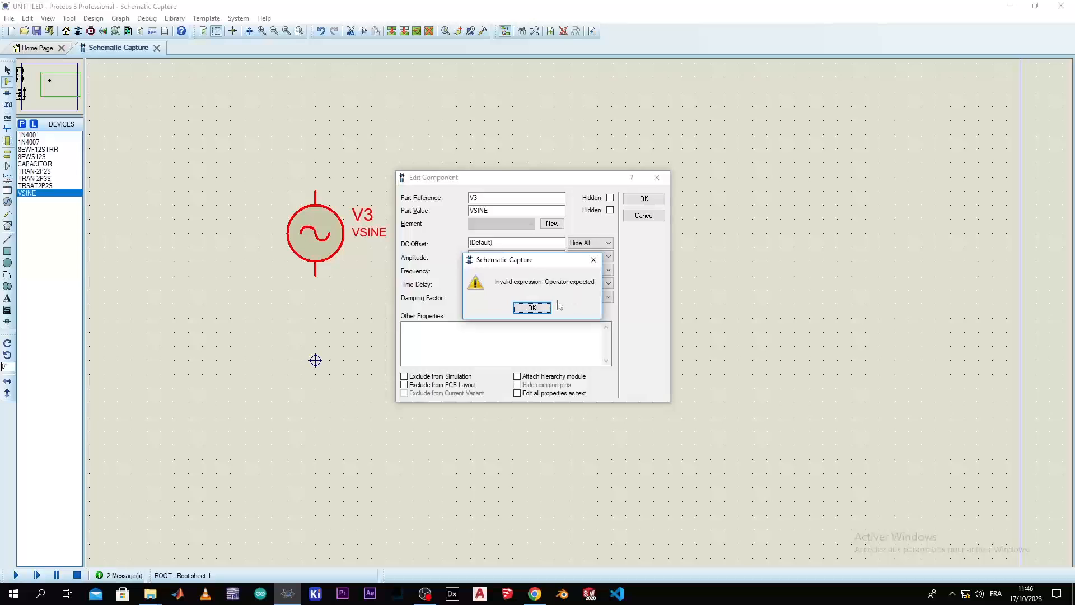
{"action": "left_click", "coordinate": [542, 307]}
Remove the units from V3's amplitude and frequency, leaving plain 12 and 50, and apply the properties
{"action": "left_click", "coordinate": [507, 272]}
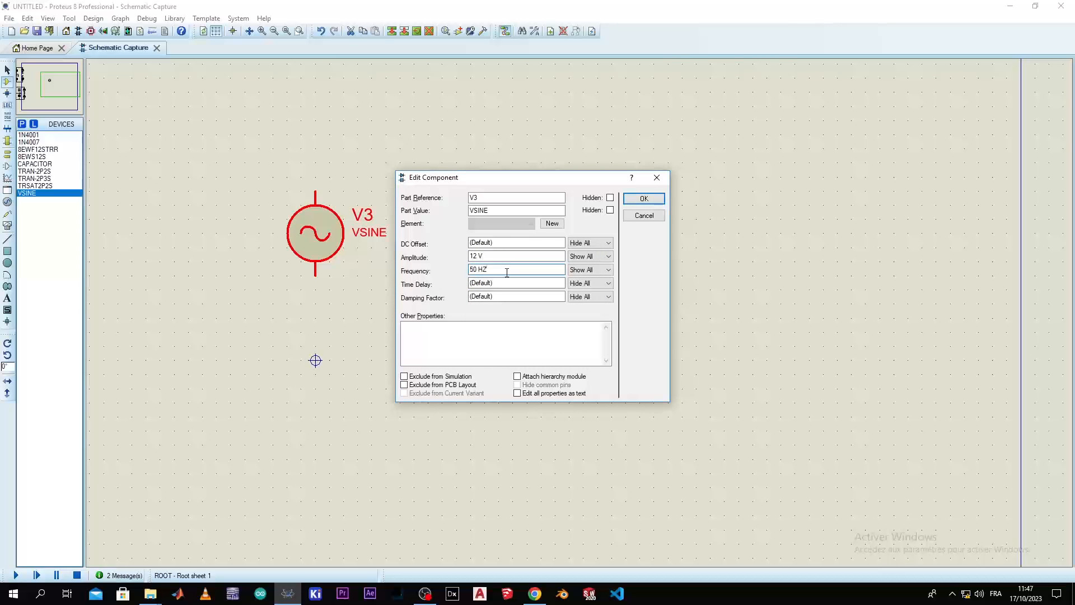
{"action": "key", "text": "BackSpace"}
{"action": "key", "text": "BackSpace"}
{"action": "left_click", "coordinate": [499, 256]}
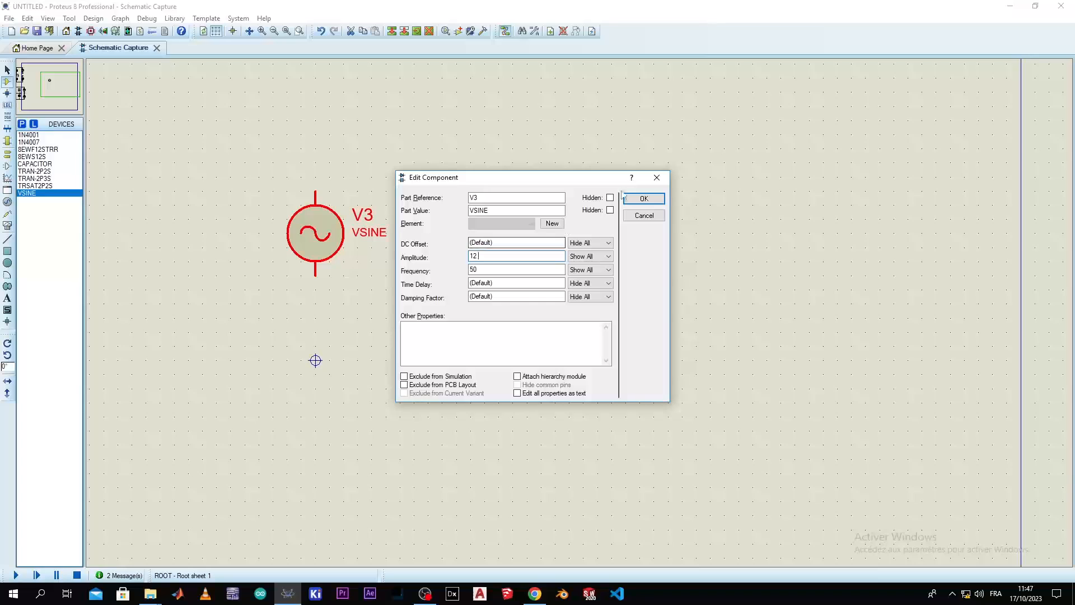
{"action": "left_click", "coordinate": [643, 199]}
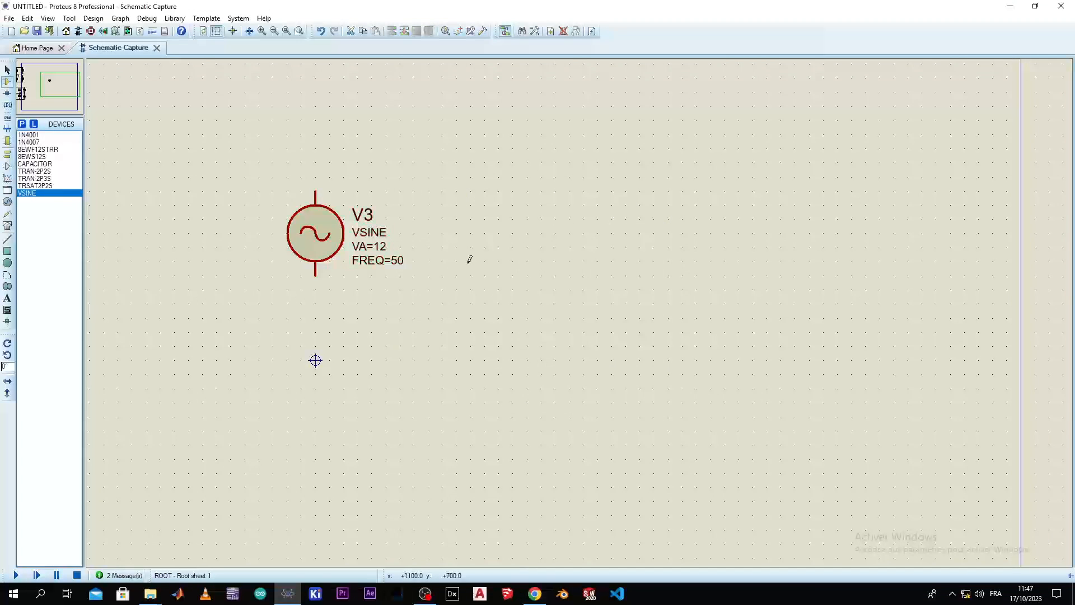
Place a 1N4001 diode right of source V3 and a horizontally mirrored 1N4001 directly below it
{"action": "scroll", "coordinate": [468, 256], "scroll_direction": "up", "scroll_amount": 2}
{"action": "scroll", "coordinate": [582, 308], "scroll_direction": "up", "scroll_amount": 1}
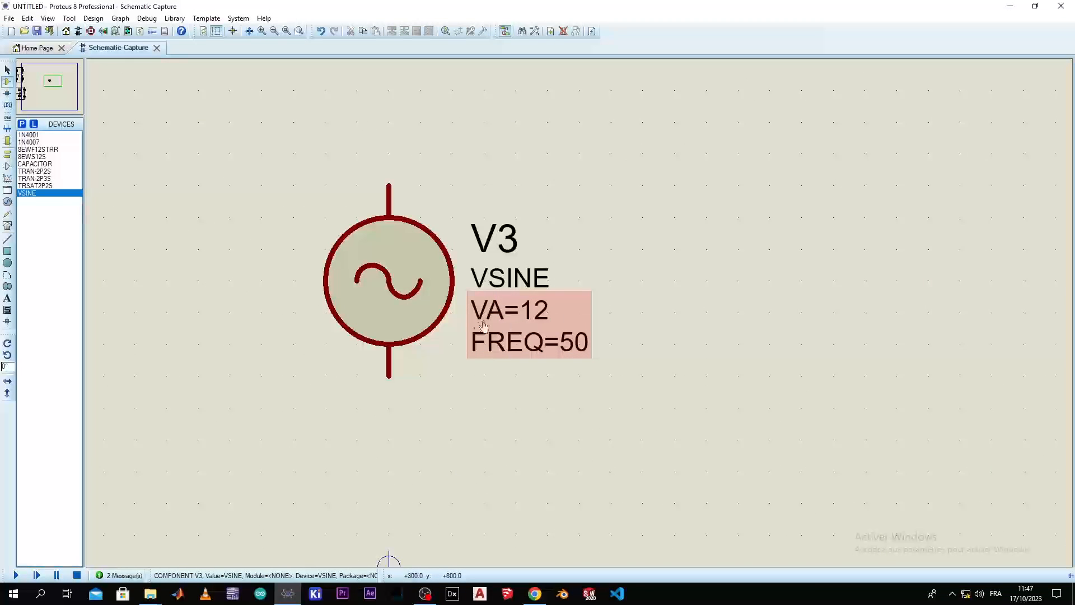
{"action": "left_click_drag", "start_coordinate": [551, 319], "coordinate": [358, 321]}
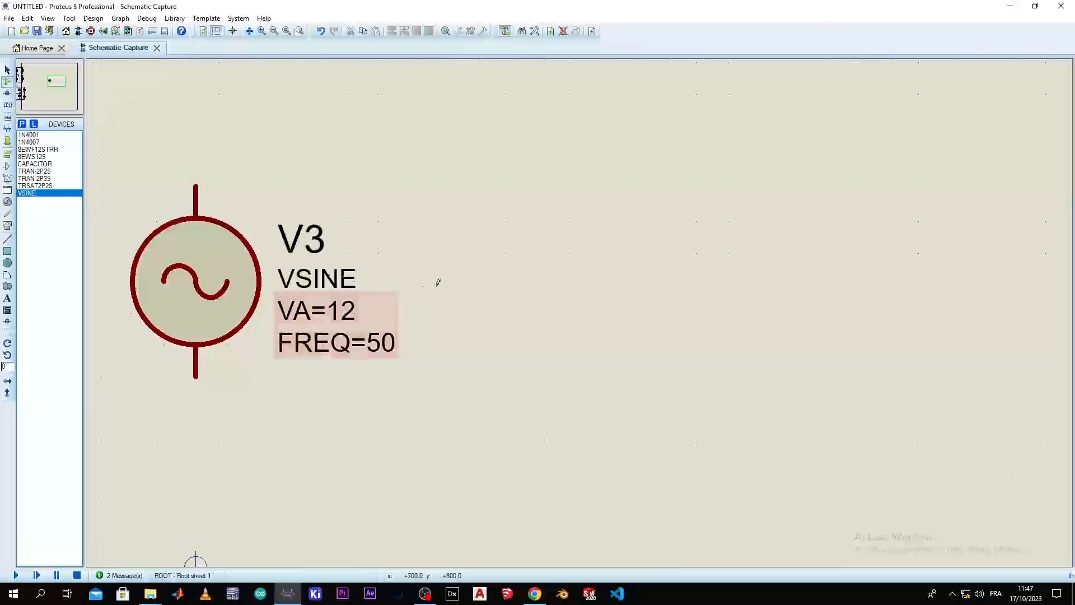
{"action": "scroll", "coordinate": [506, 275], "scroll_direction": "down", "scroll_amount": 1}
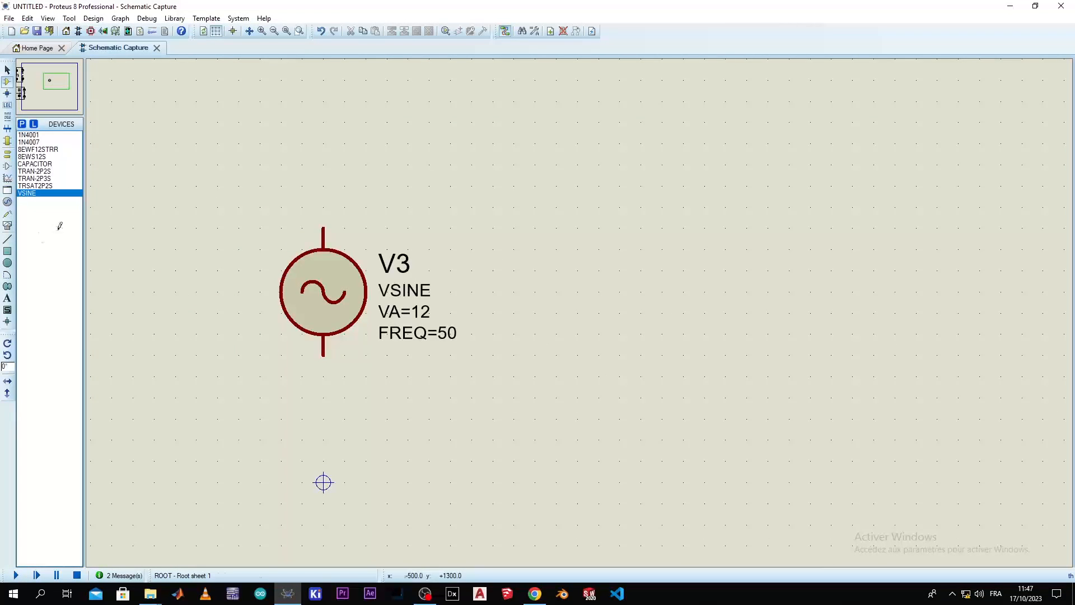
{"action": "left_click", "coordinate": [28, 135]}
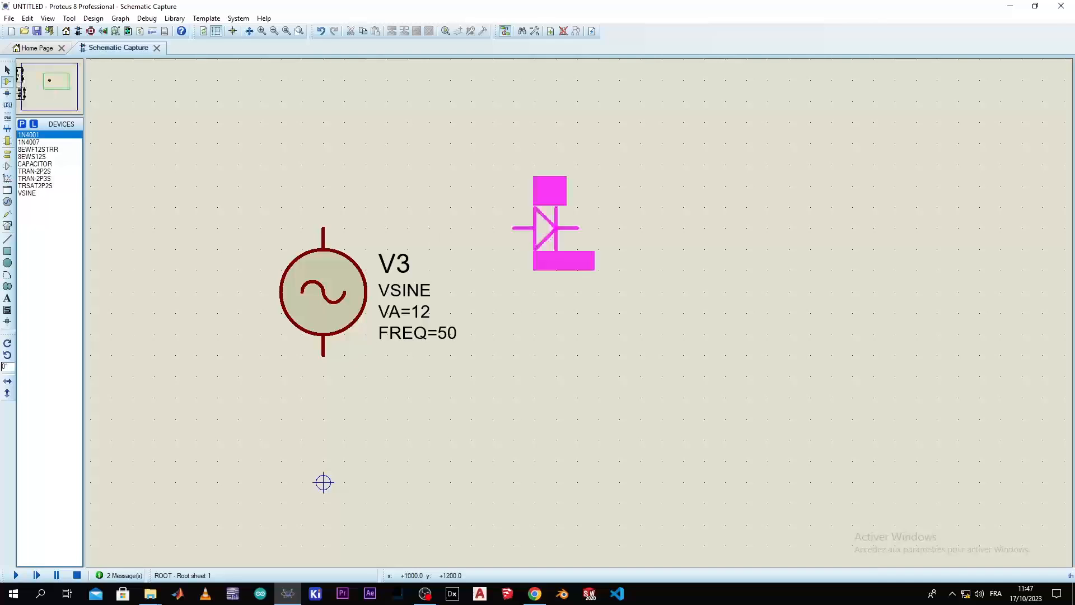
{"action": "right_click", "coordinate": [551, 225]}
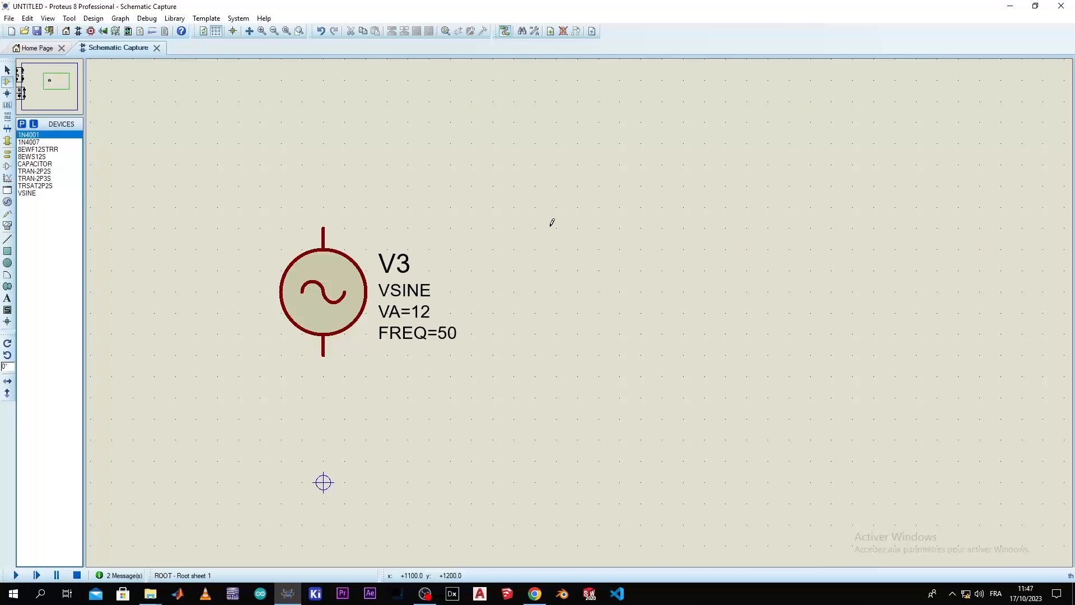
{"action": "left_click", "coordinate": [572, 198]}
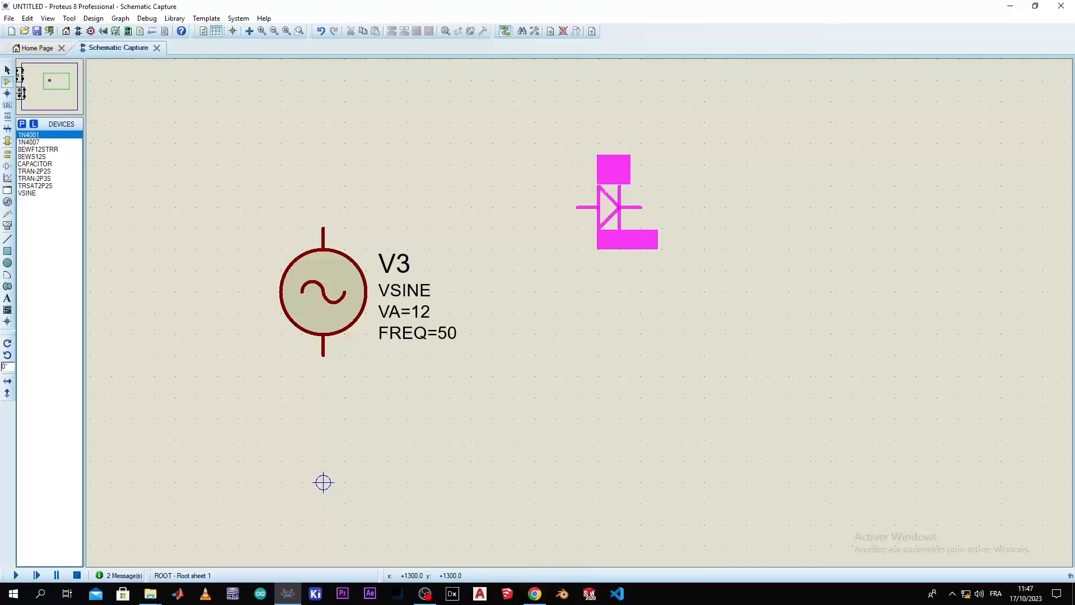
{"action": "left_click", "coordinate": [579, 207]}
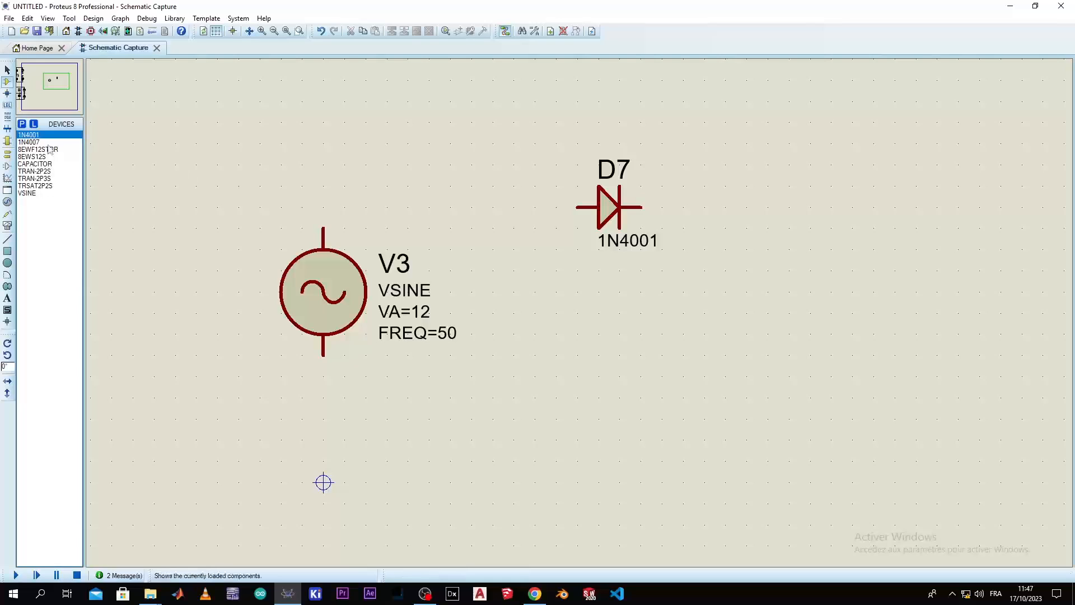
{"action": "left_click", "coordinate": [7, 381]}
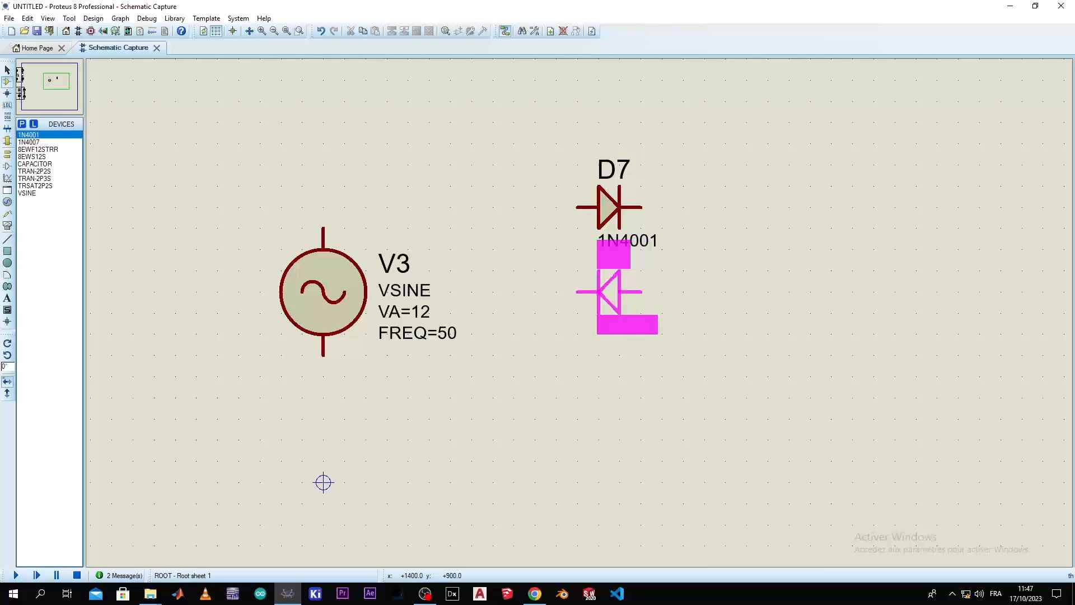
{"action": "left_click", "coordinate": [609, 312]}
Wire the two diodes' source-side pins together and connect V3's upper pin to their junction
{"action": "left_click", "coordinate": [580, 313]}
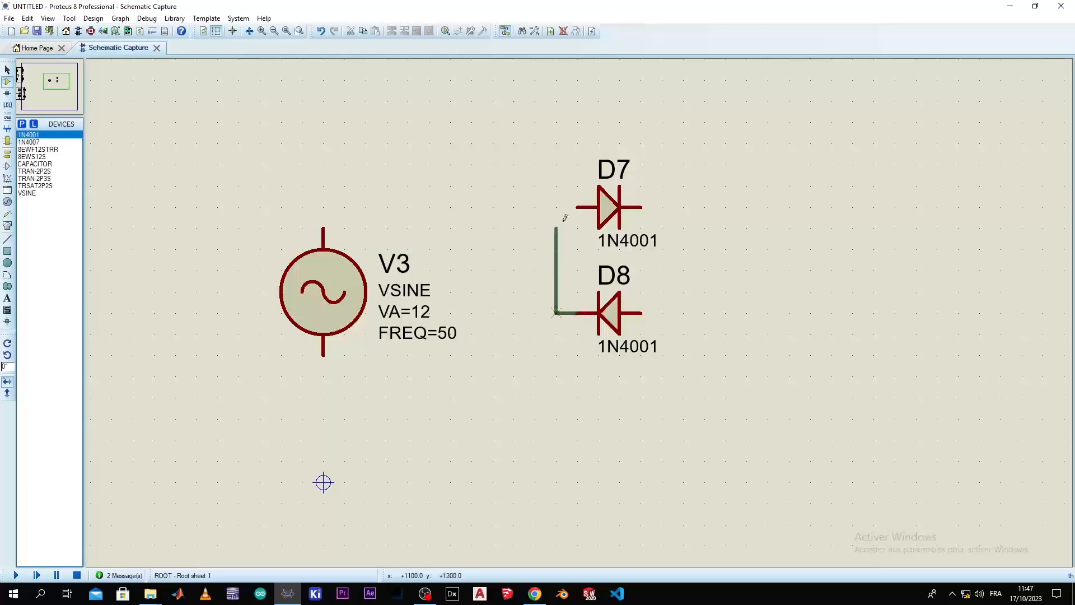
{"action": "left_click", "coordinate": [579, 207]}
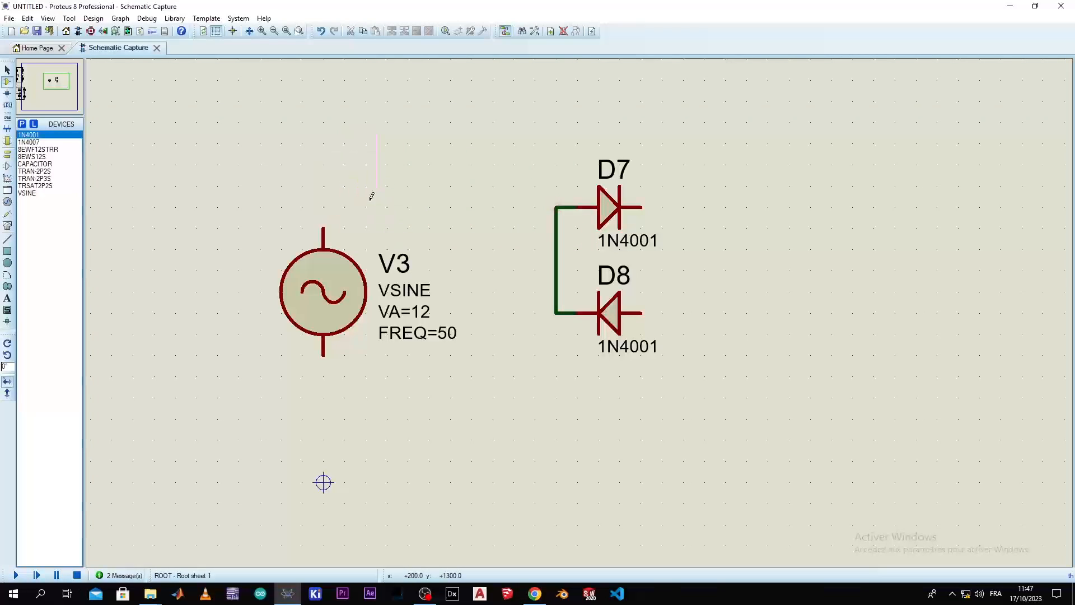
{"action": "left_click", "coordinate": [323, 228]}
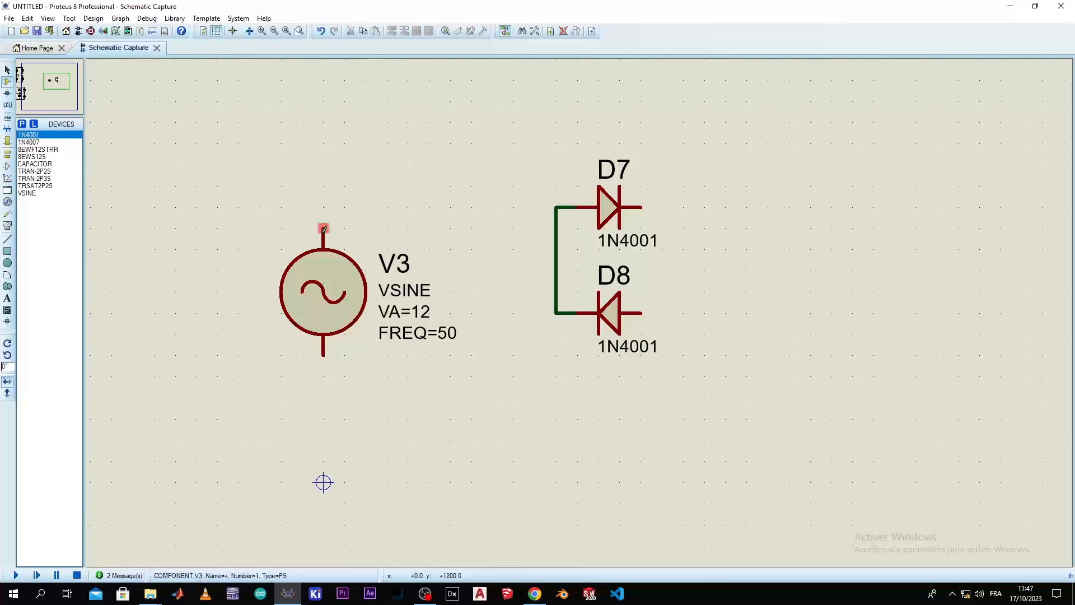
{"action": "left_click", "coordinate": [555, 207]}
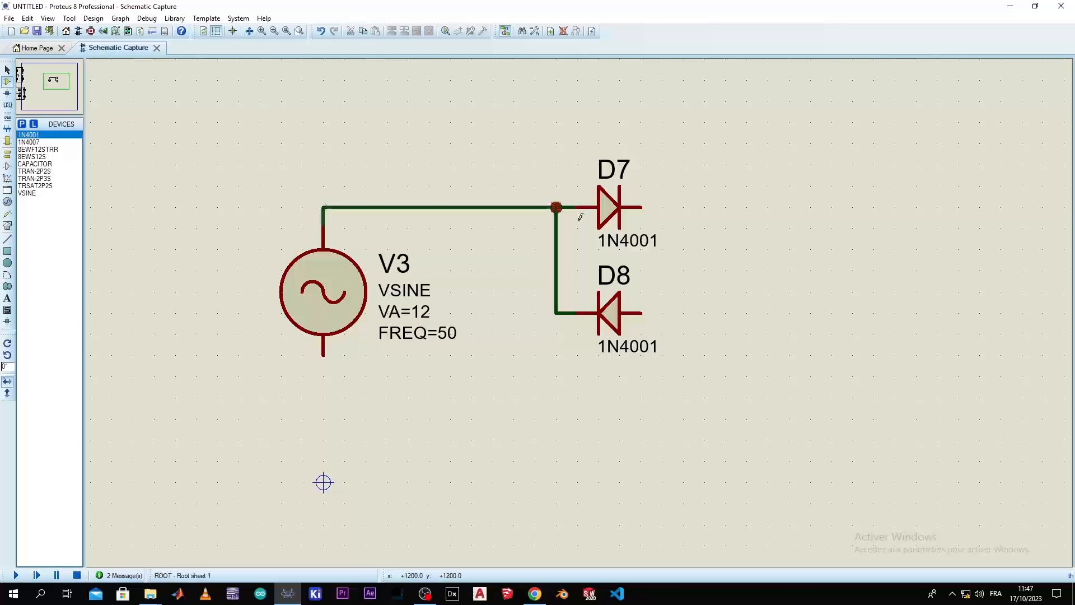
Move diodes D7 and D8 together with their connecting wire slightly closer to source V3
{"action": "scroll", "coordinate": [560, 213], "scroll_direction": "down", "scroll_amount": 1}
{"action": "left_click_drag", "start_coordinate": [650, 200], "coordinate": [522, 355]}
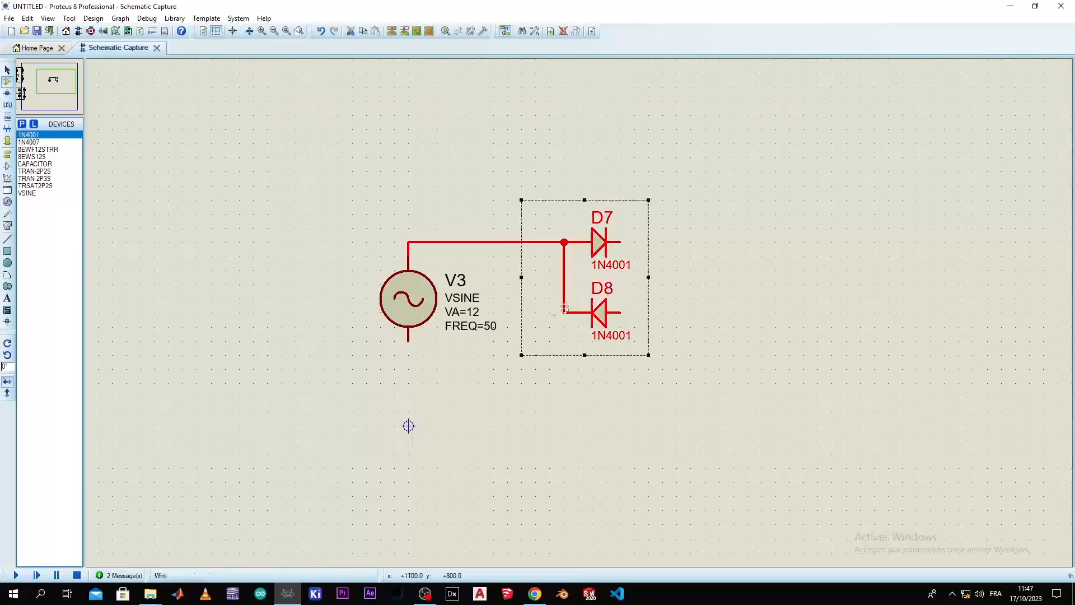
{"action": "left_click_drag", "start_coordinate": [605, 277], "coordinate": [576, 277]}
{"action": "left_click", "coordinate": [730, 234]}
{"action": "scroll", "coordinate": [636, 287], "scroll_direction": "down", "scroll_amount": 1}
{"action": "scroll", "coordinate": [634, 287], "scroll_direction": "up", "scroll_amount": 1}
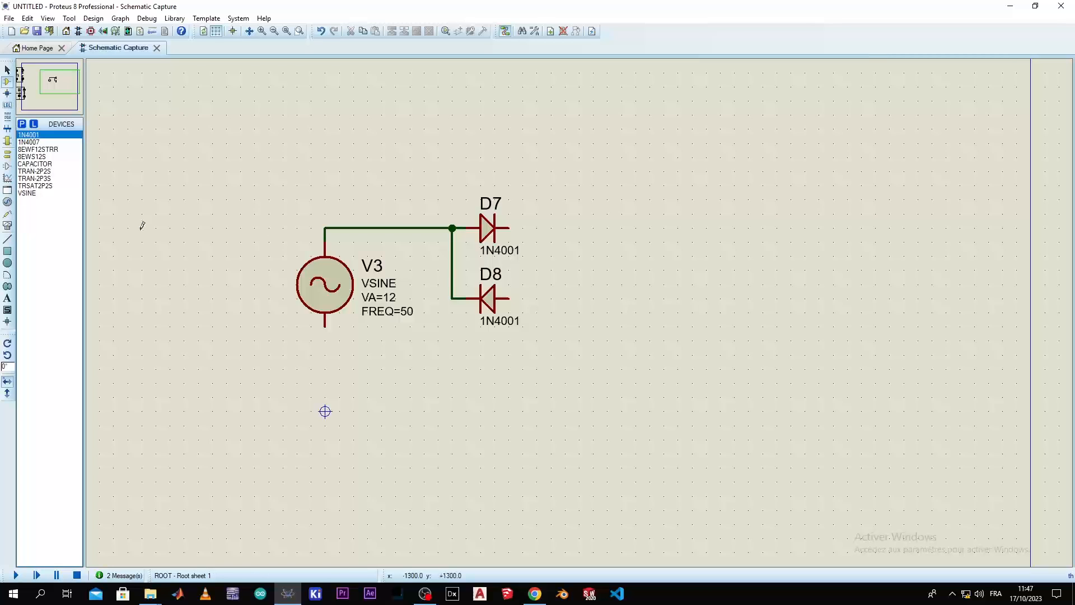
Place two capacitors stacked vertically to the right of the diodes and wire them in series
{"action": "left_click", "coordinate": [37, 163]}
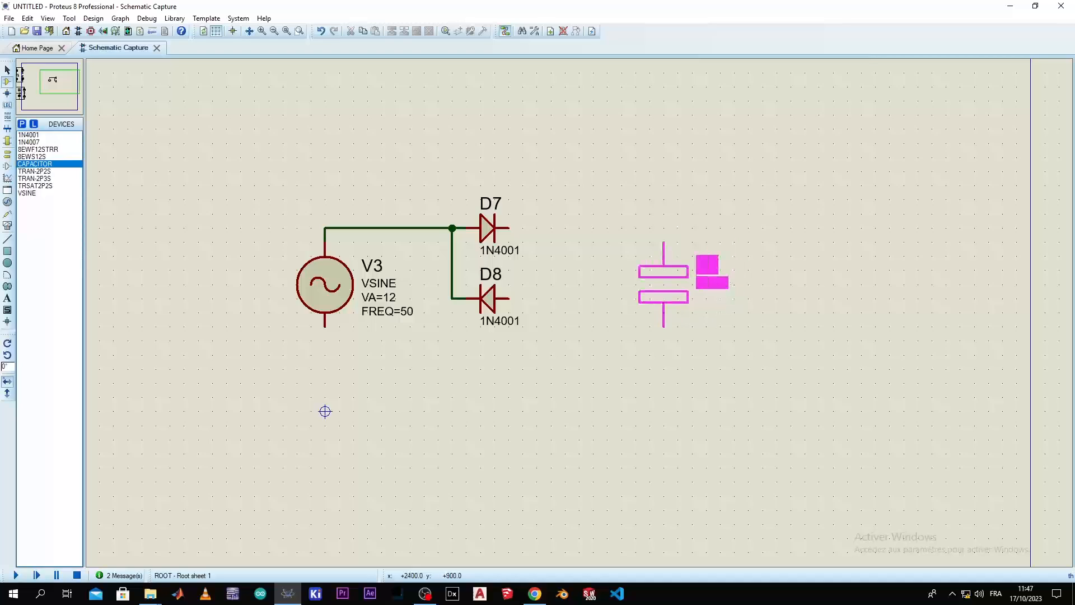
{"action": "left_click", "coordinate": [636, 284]}
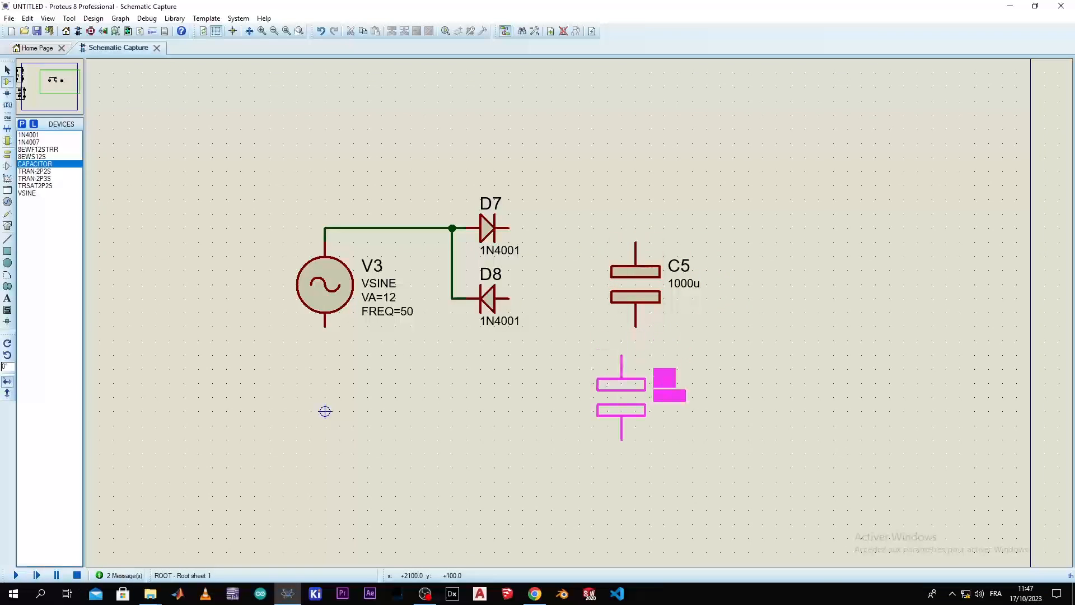
{"action": "left_click", "coordinate": [636, 383]}
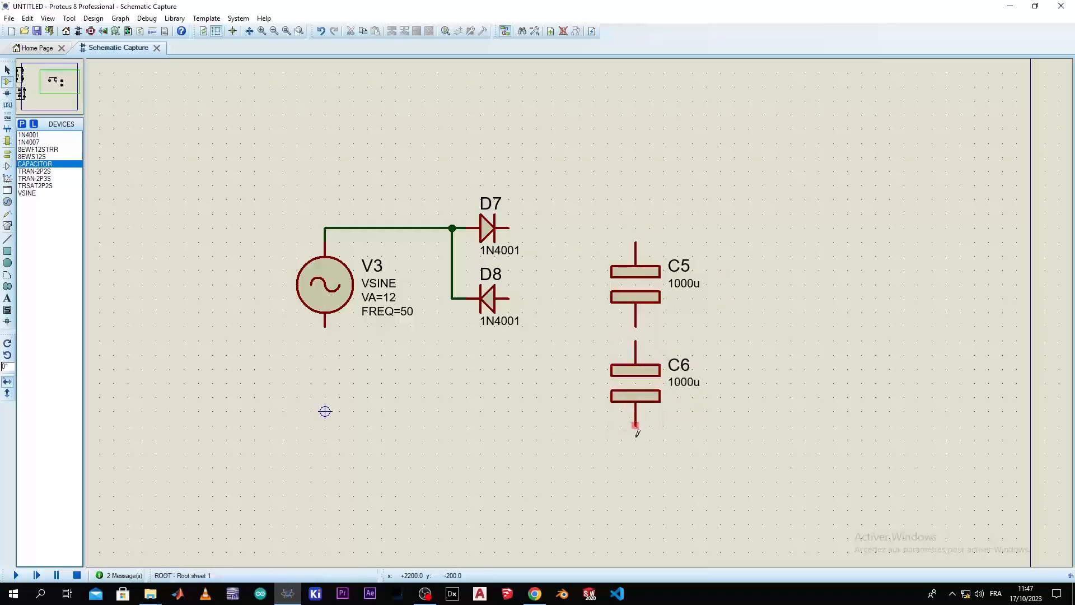
{"action": "left_click", "coordinate": [636, 327]}
{"action": "left_click", "coordinate": [635, 341]}
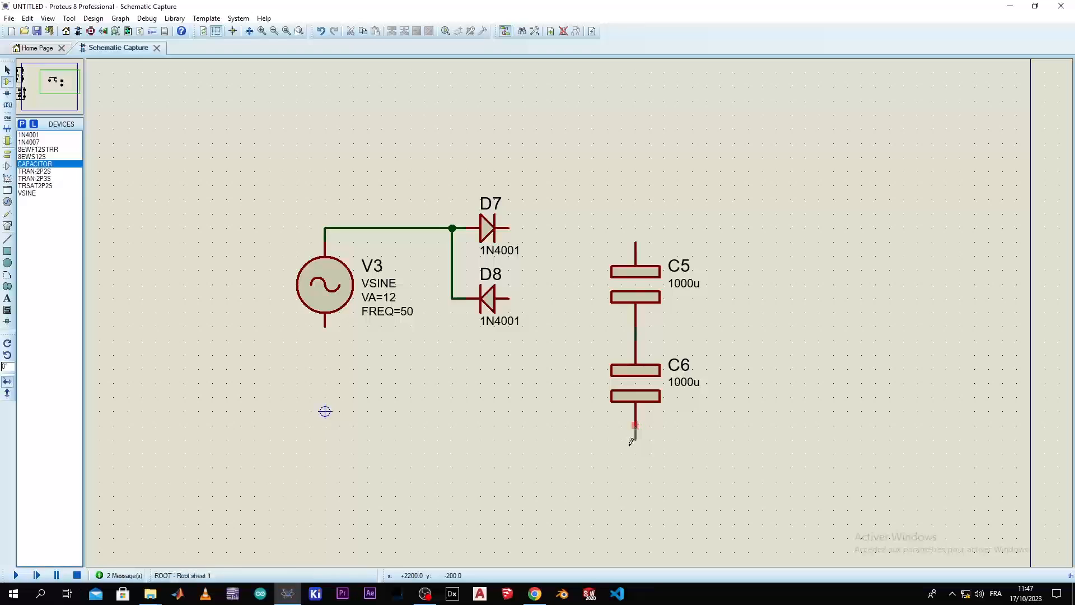
Wire D8 to C6's lower pin, D7 to C5's upper pin, and the capacitors' midpoint to V3's lower pin
{"action": "left_click", "coordinate": [635, 427]}
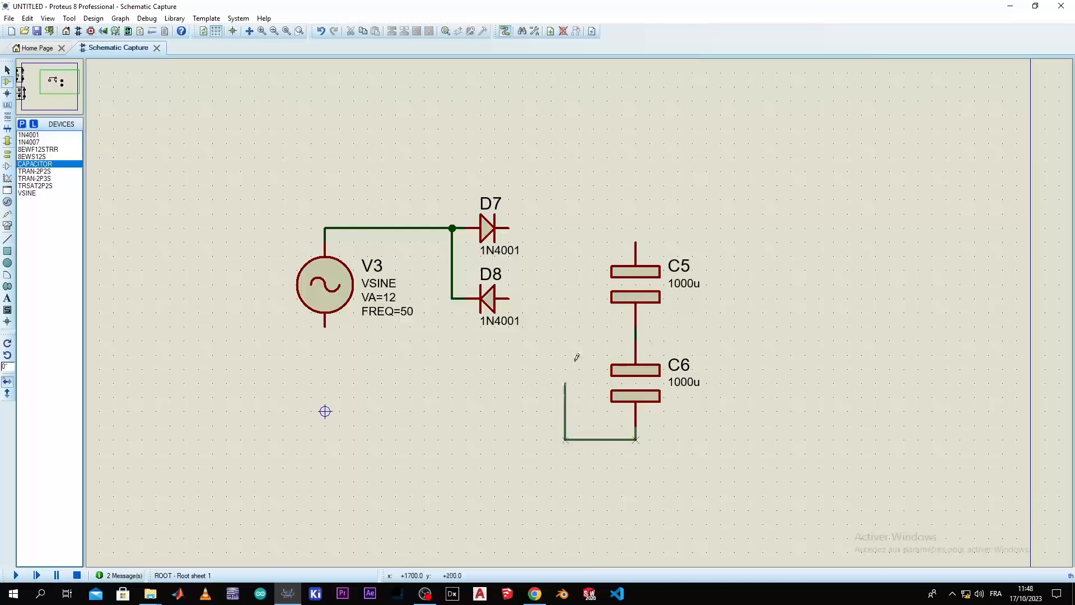
{"action": "left_click", "coordinate": [511, 299]}
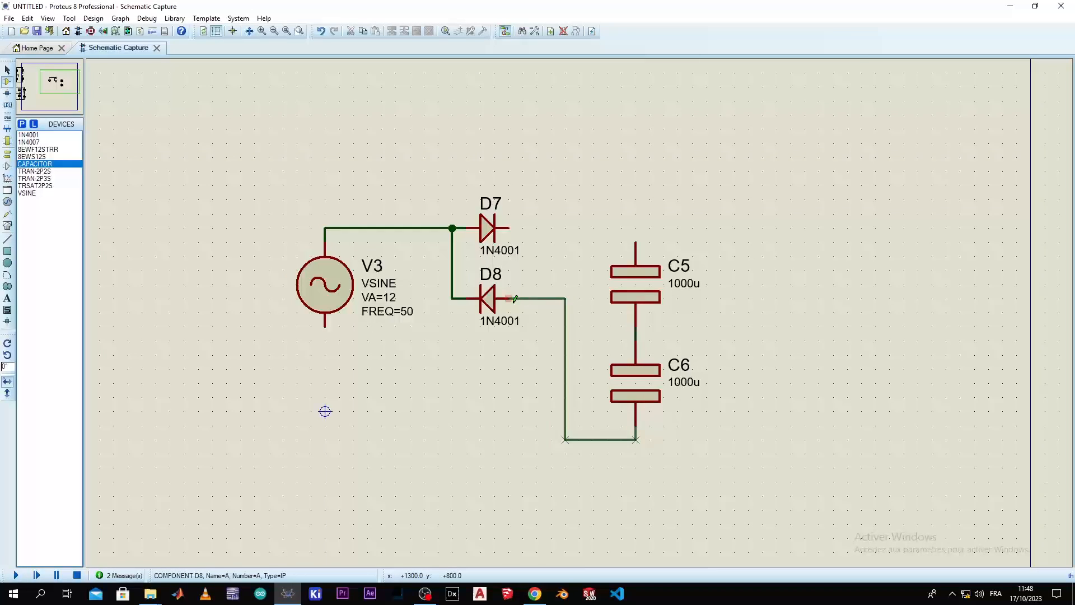
{"action": "left_click", "coordinate": [508, 228]}
{"action": "left_click", "coordinate": [636, 242]}
{"action": "left_click", "coordinate": [636, 340]}
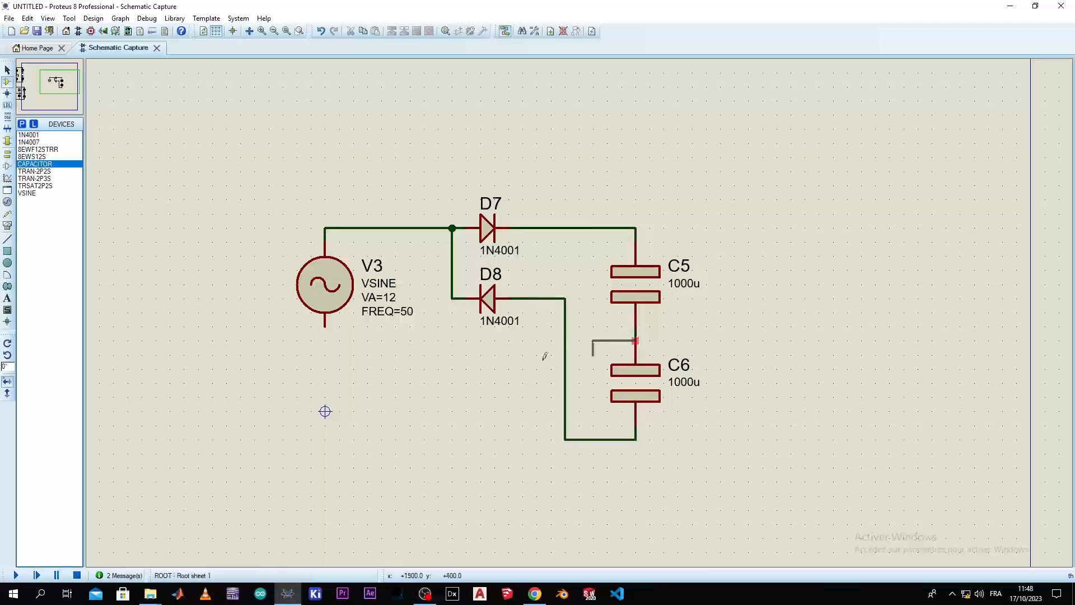
{"action": "left_click", "coordinate": [327, 336]}
Place a ground terminal at C6's lower node and a second, unconnected ground to the right of it
{"action": "scroll", "coordinate": [588, 312], "scroll_direction": "down", "scroll_amount": 1}
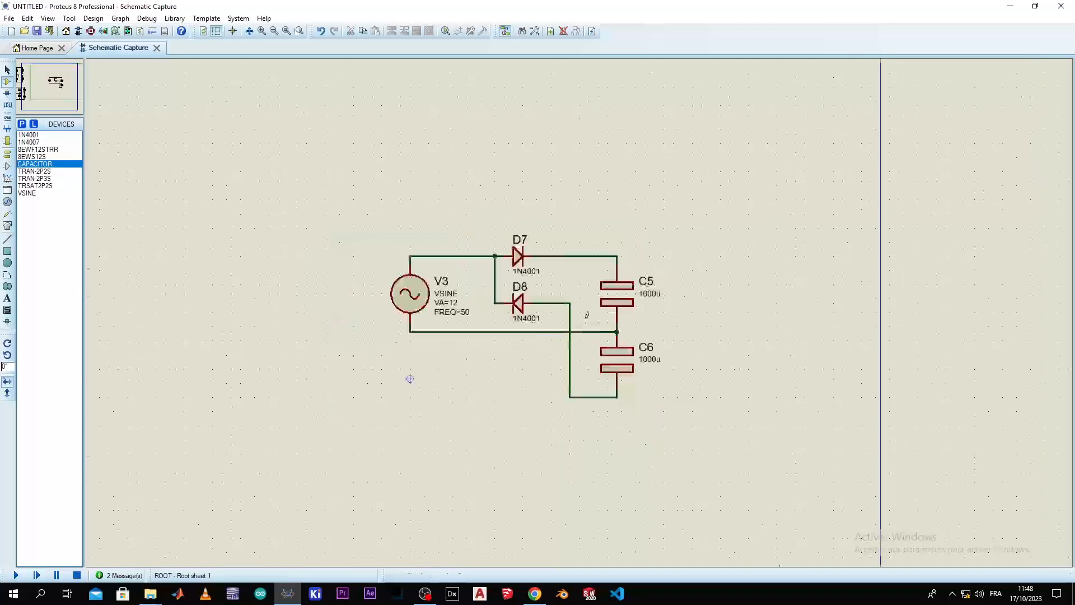
{"action": "scroll", "coordinate": [541, 317], "scroll_direction": "up", "scroll_amount": 1}
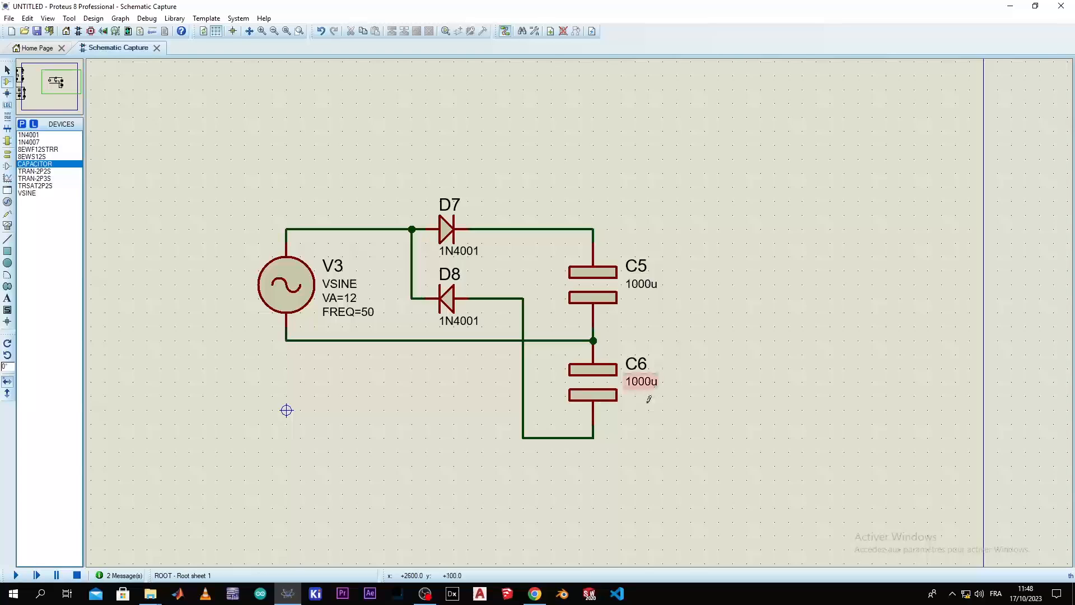
{"action": "left_click", "coordinate": [7, 152]}
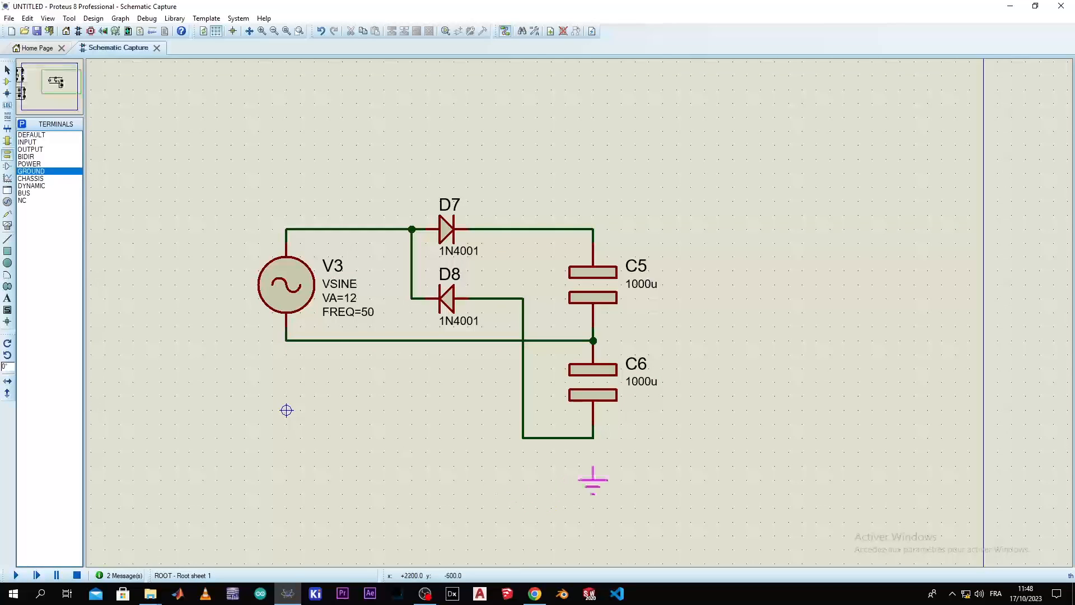
{"action": "left_click", "coordinate": [594, 453]}
{"action": "scroll", "coordinate": [635, 362], "scroll_direction": "down", "scroll_amount": 2}
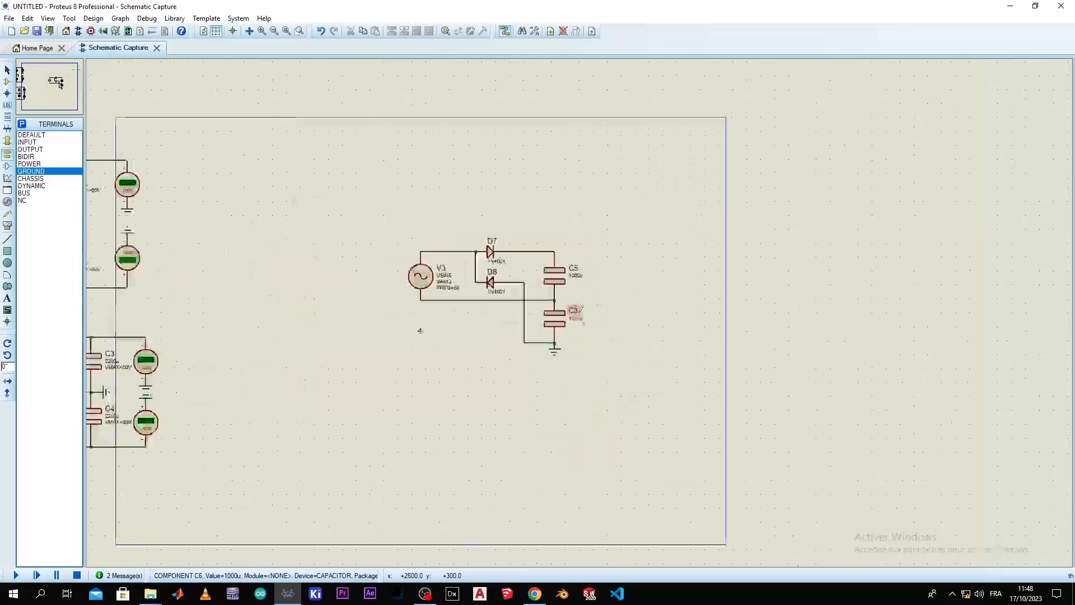
{"action": "scroll", "coordinate": [577, 311], "scroll_direction": "up", "scroll_amount": 2}
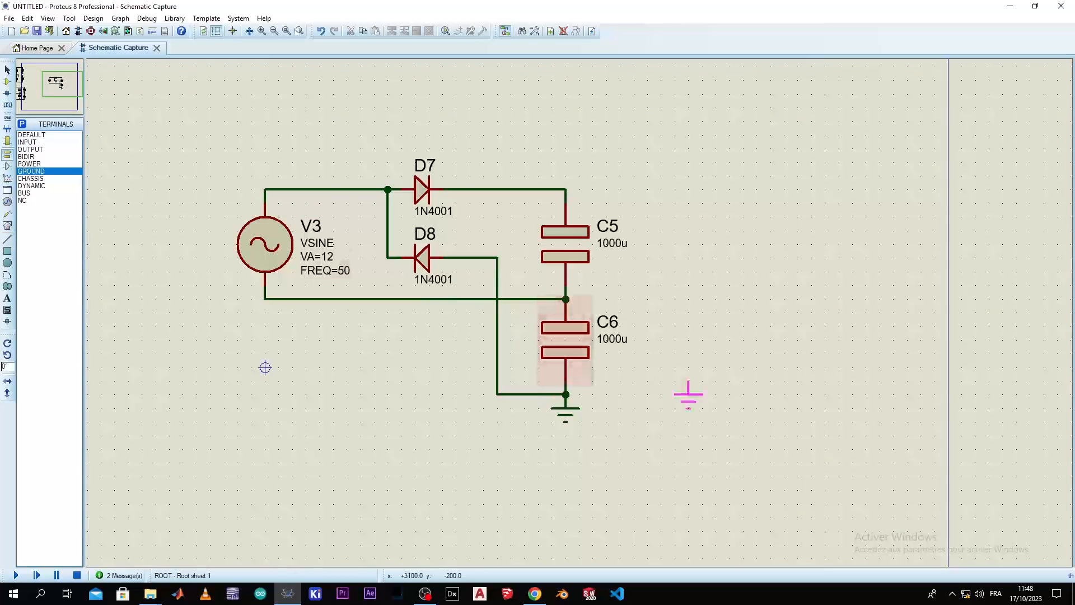
{"action": "left_click", "coordinate": [675, 396]}
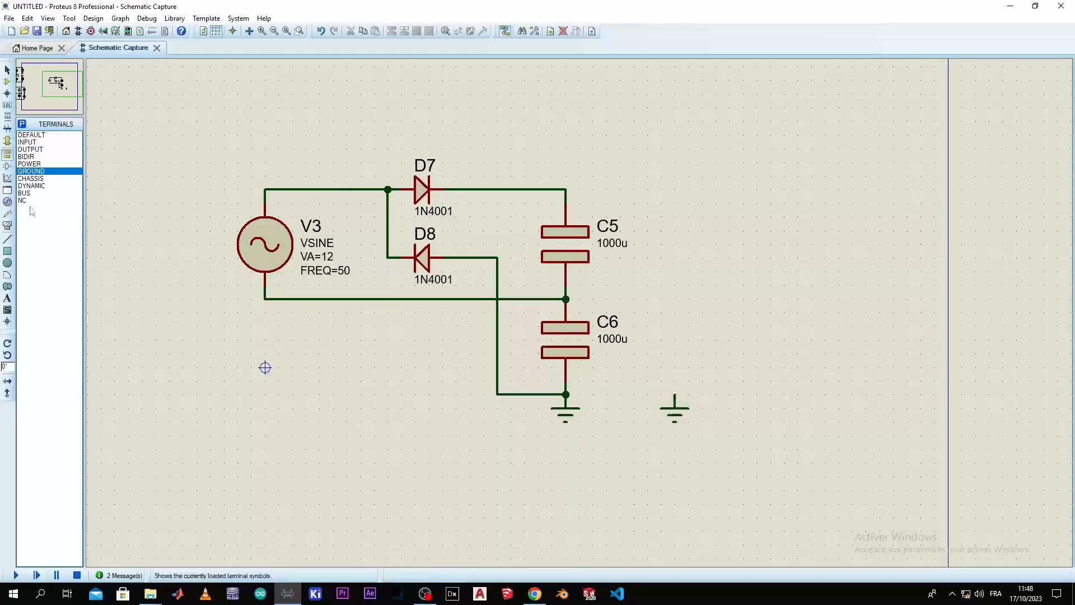
Place a DC voltmeter above the unconnected ground and wire its negative pin to that ground and its positive pin to C5's upper node
{"action": "left_click", "coordinate": [7, 202]}
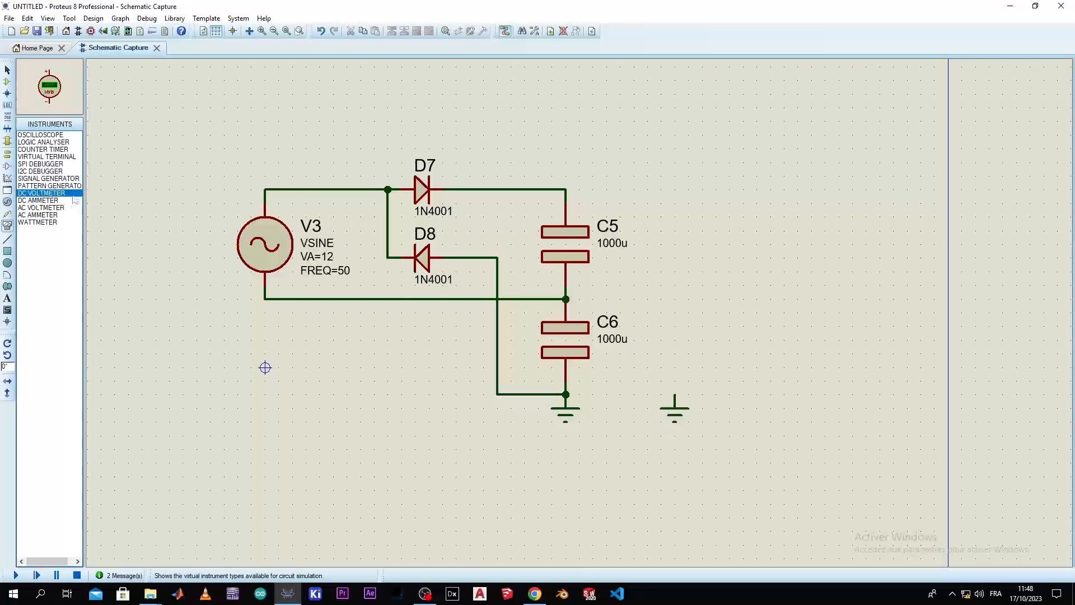
{"action": "left_click", "coordinate": [675, 299]}
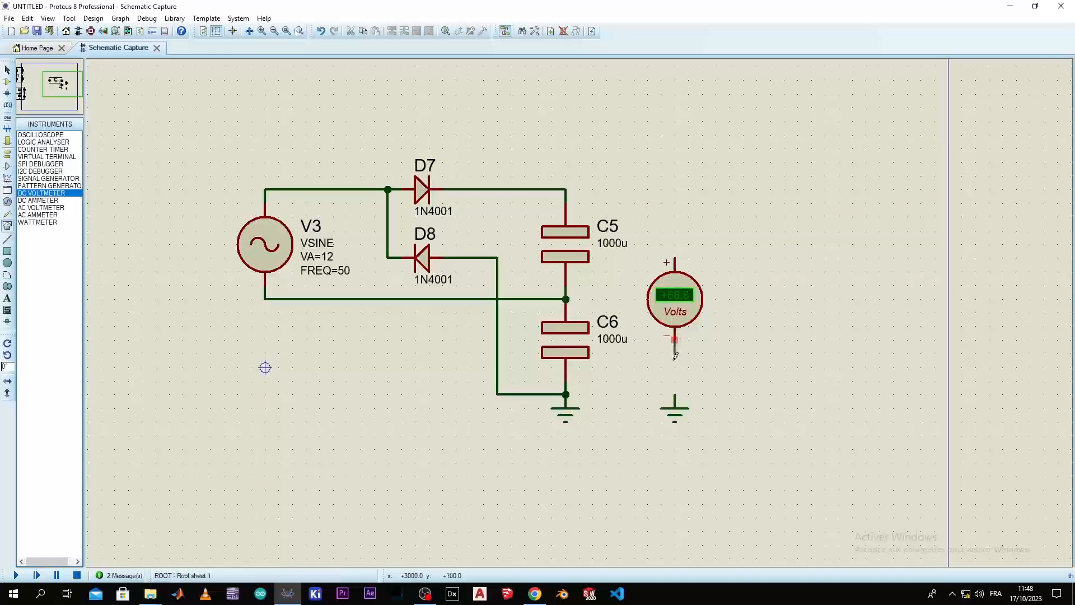
{"action": "left_click", "coordinate": [675, 396]}
{"action": "left_click", "coordinate": [675, 258]}
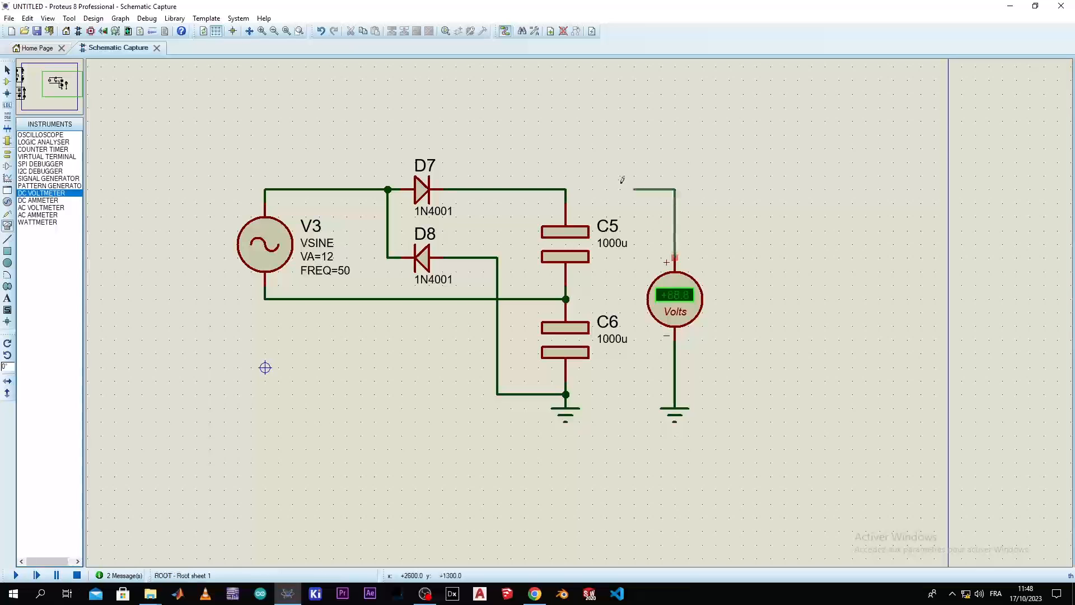
{"action": "left_click", "coordinate": [565, 190]}
Edit capacitor C6's working voltage and set C5's working voltage to 25 V
{"action": "scroll", "coordinate": [578, 309], "scroll_direction": "down", "scroll_amount": 2}
{"action": "scroll", "coordinate": [579, 309], "scroll_direction": "up", "scroll_amount": 2}
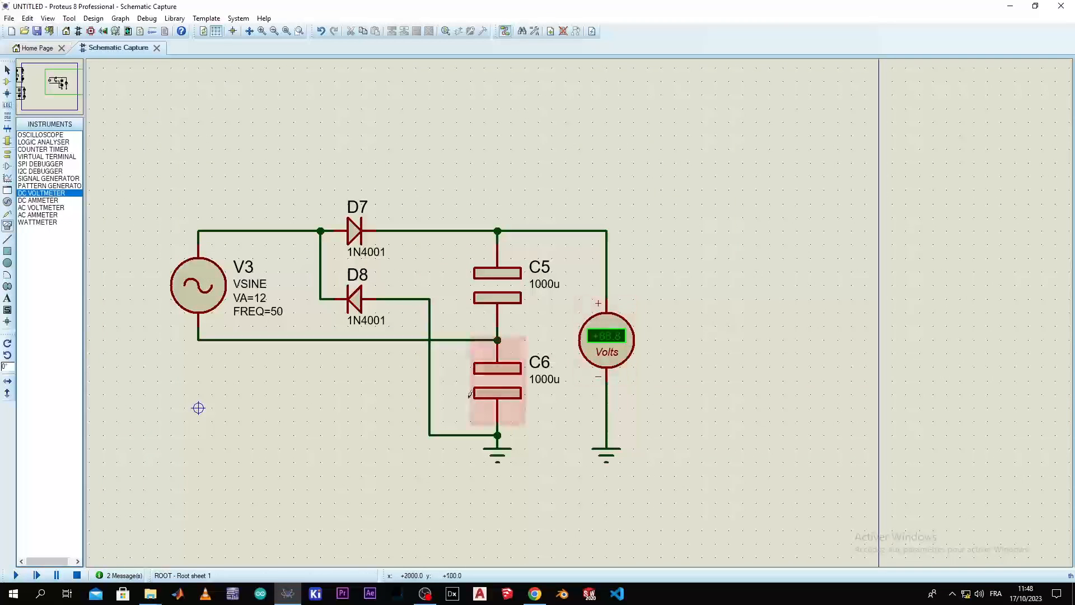
{"action": "double_click", "coordinate": [498, 381]}
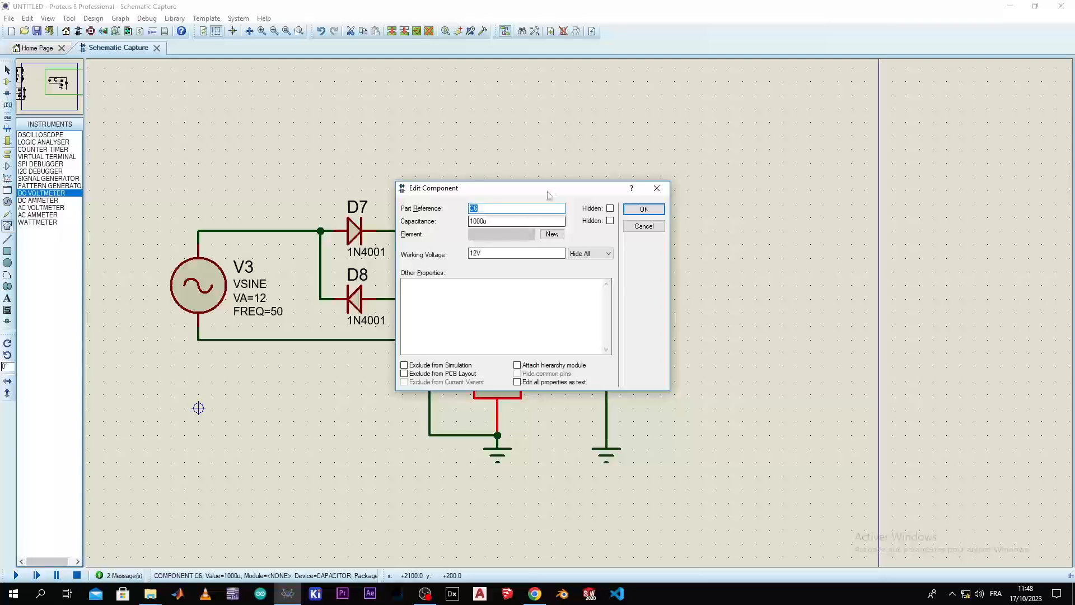
{"action": "left_click_drag", "start_coordinate": [549, 189], "coordinate": [690, 154]}
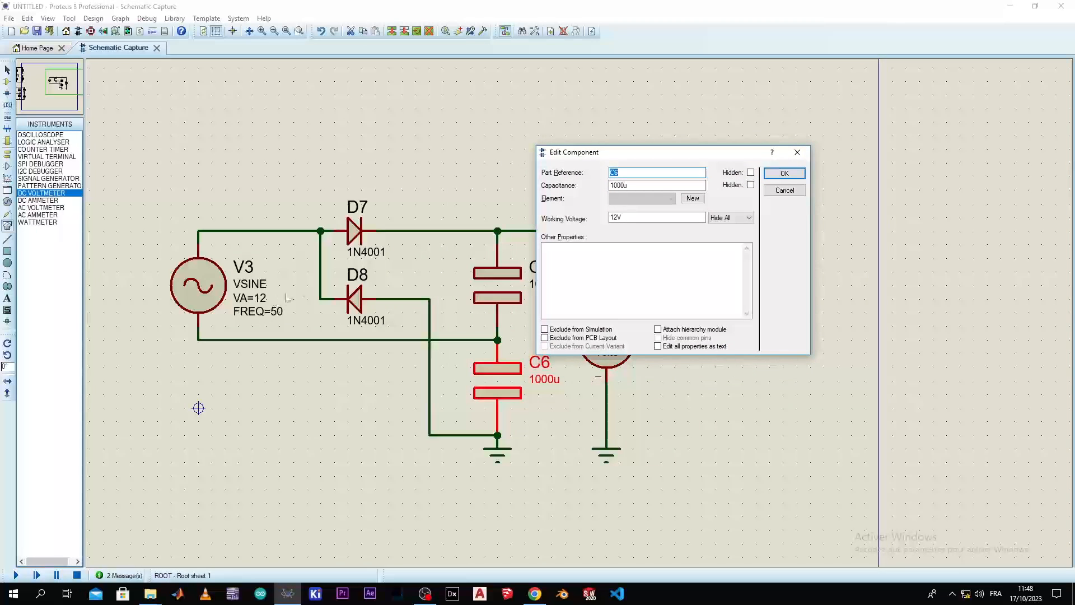
{"action": "double_click", "coordinate": [615, 217]}
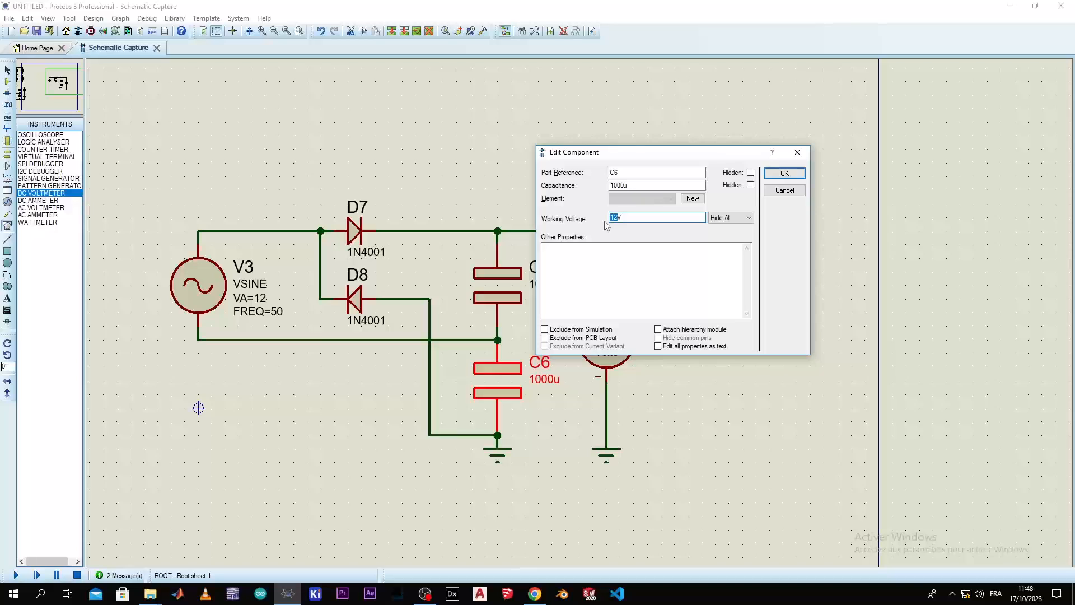
{"action": "key", "text": "Return"}
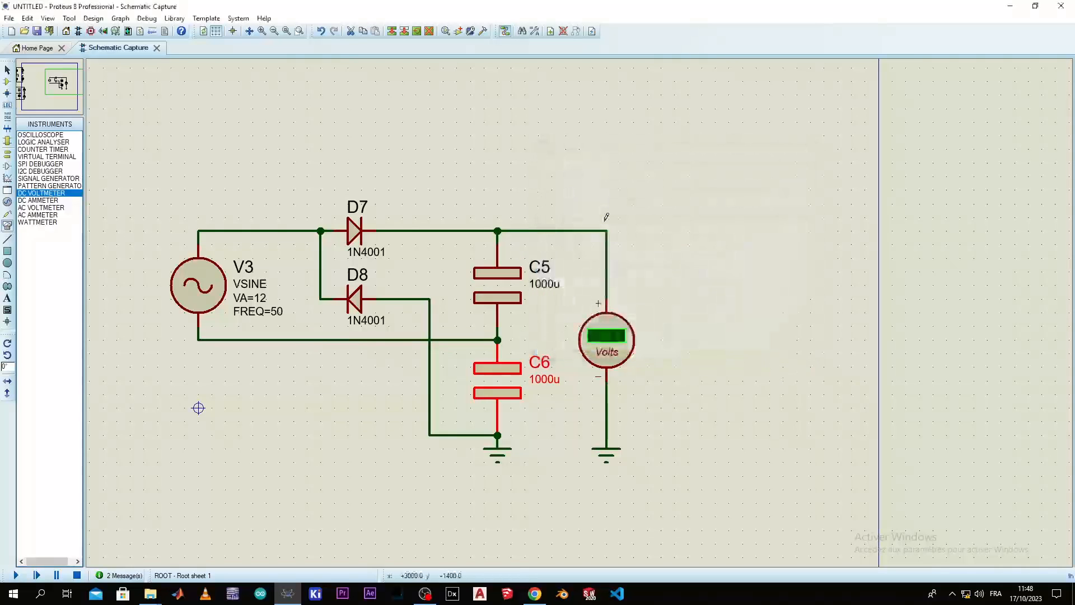
{"action": "double_click", "coordinate": [480, 307]}
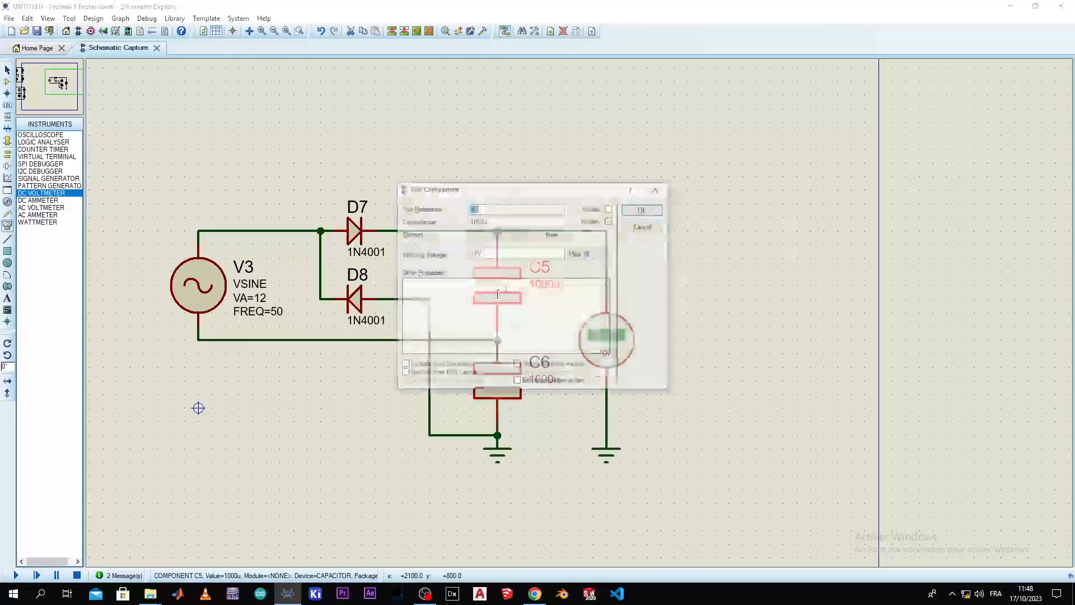
{"action": "left_click_drag", "start_coordinate": [480, 253], "coordinate": [451, 262]}
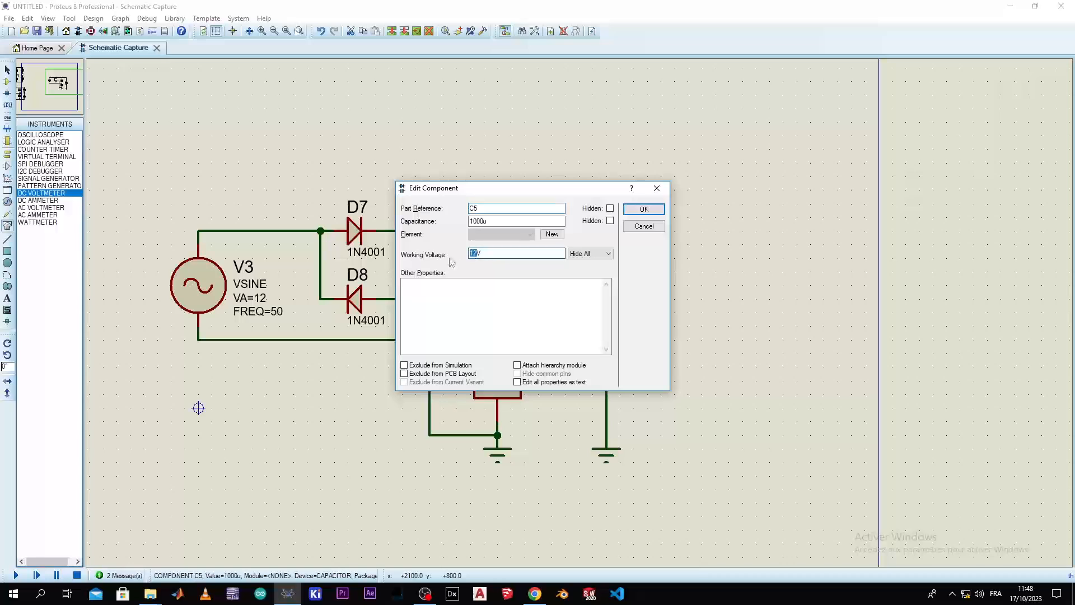
{"action": "type", "text": "25"}
{"action": "key", "text": "Return"}
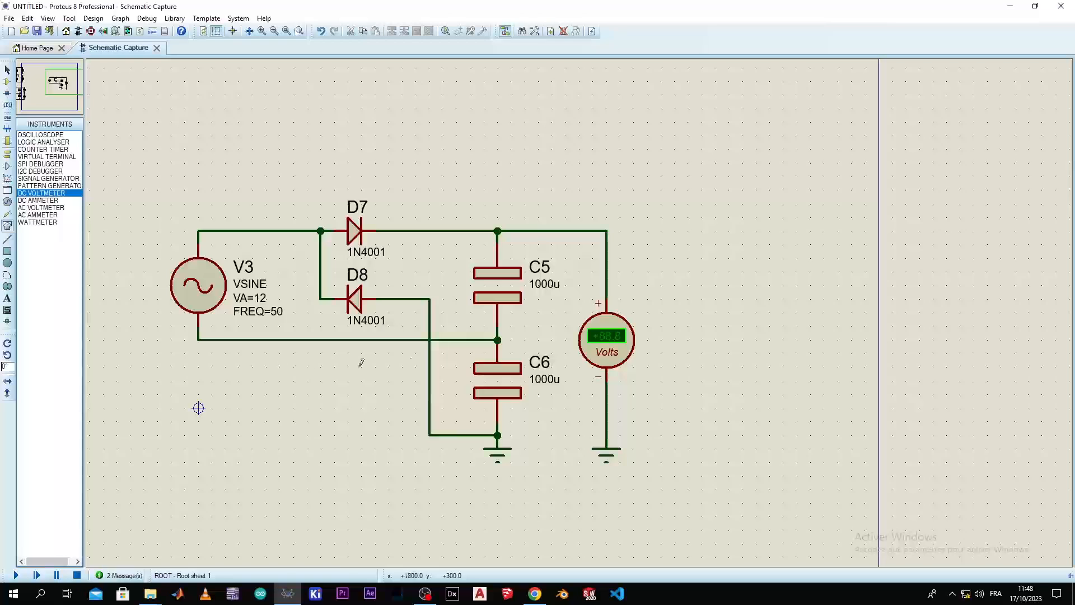
Run the simulation to measure the voltage across both capacitors, and stop it
{"action": "left_click", "coordinate": [17, 574]}
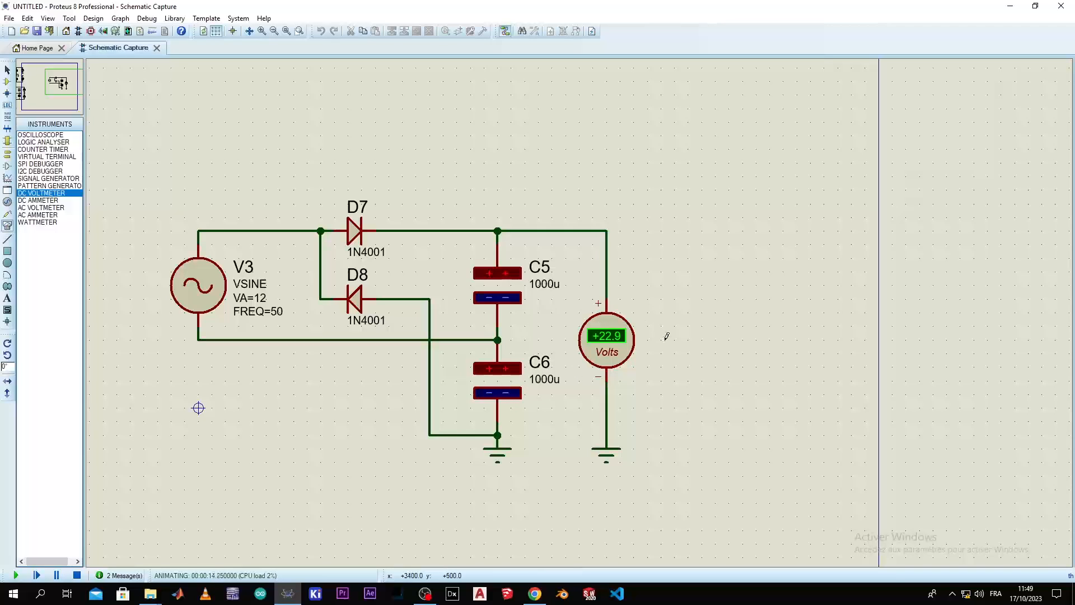
{"action": "left_click", "coordinate": [78, 575]}
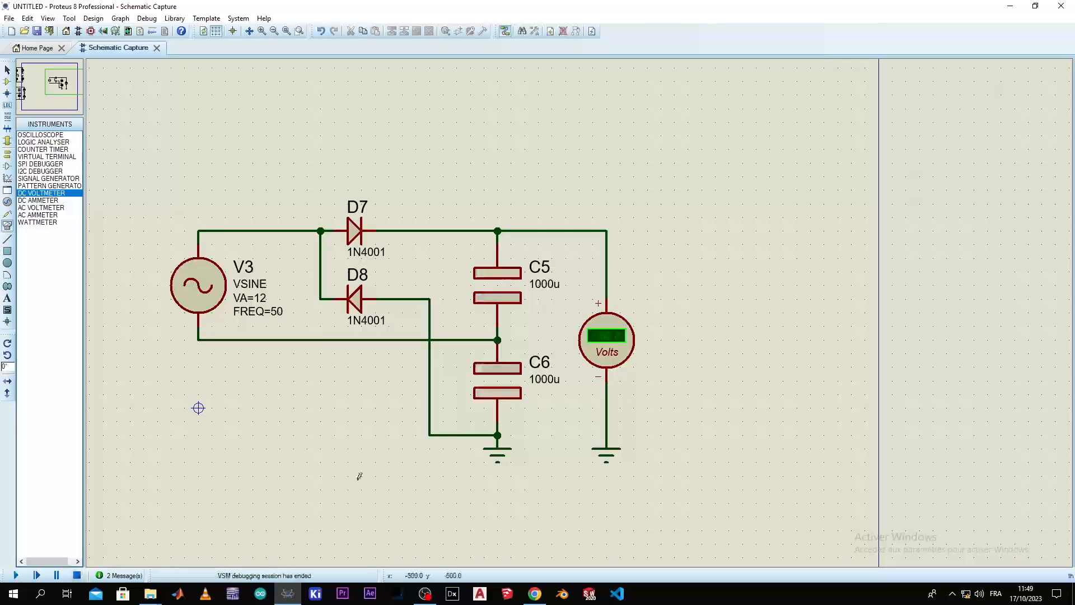
Rewire the voltmeter's positive pin to the C5–C6 midpoint, simulate to measure the voltage across C6, and stop the run
{"action": "right_click", "coordinate": [606, 267]}
{"action": "right_click", "coordinate": [606, 267]}
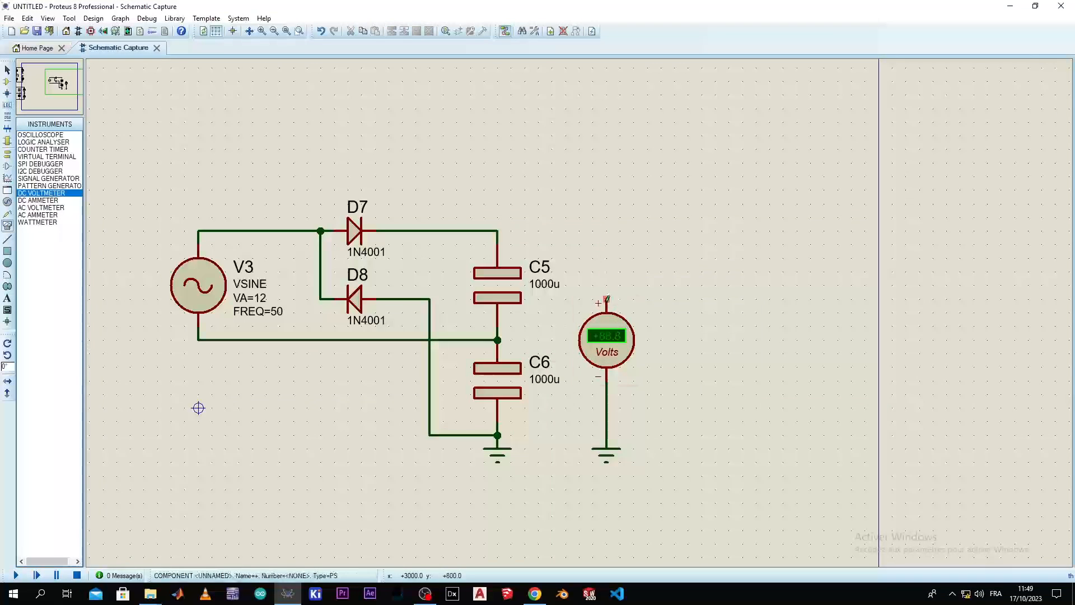
{"action": "left_click", "coordinate": [606, 297]}
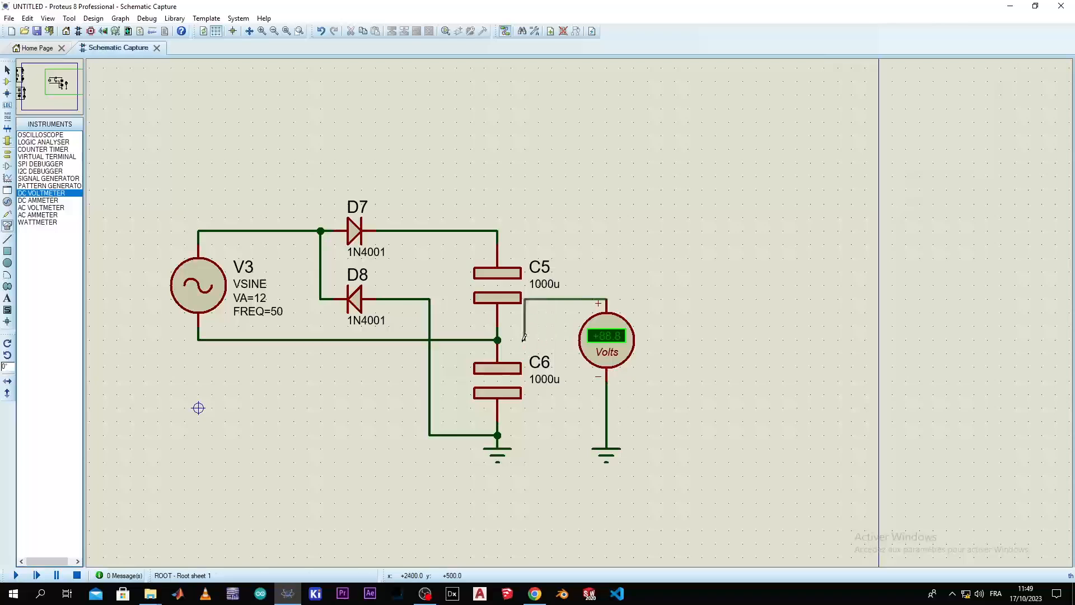
{"action": "left_click", "coordinate": [497, 340]}
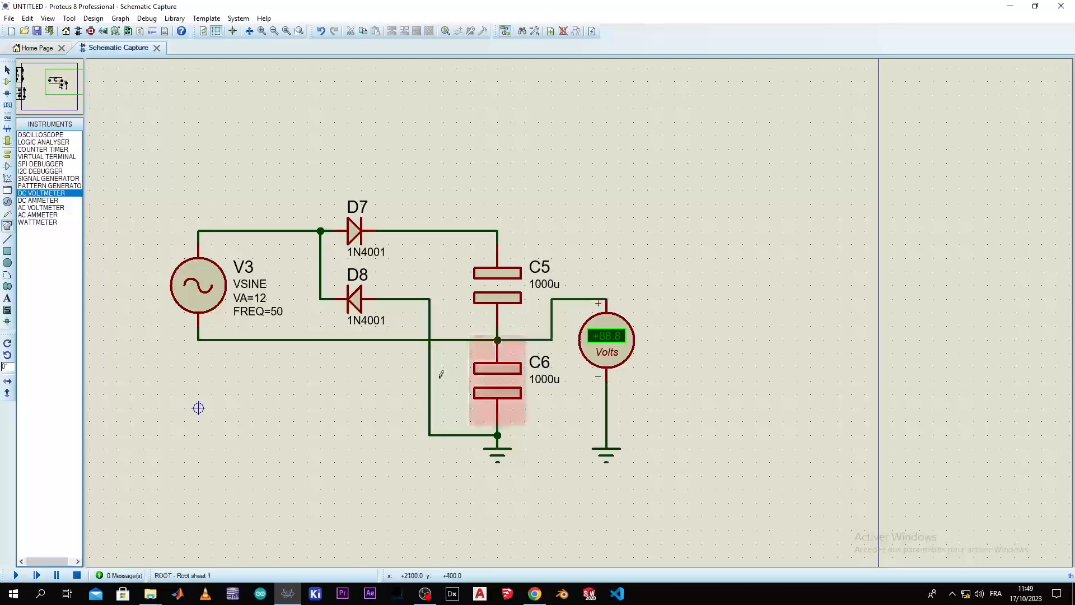
{"action": "left_click", "coordinate": [16, 575]}
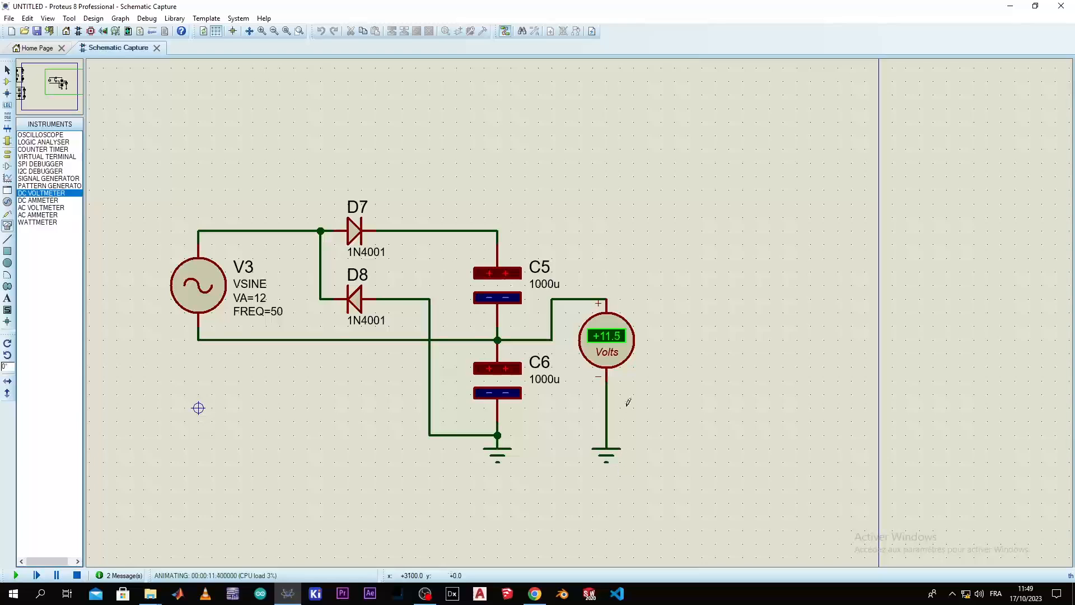
{"action": "right_click", "coordinate": [611, 454]}
{"action": "key", "text": "Escape"}
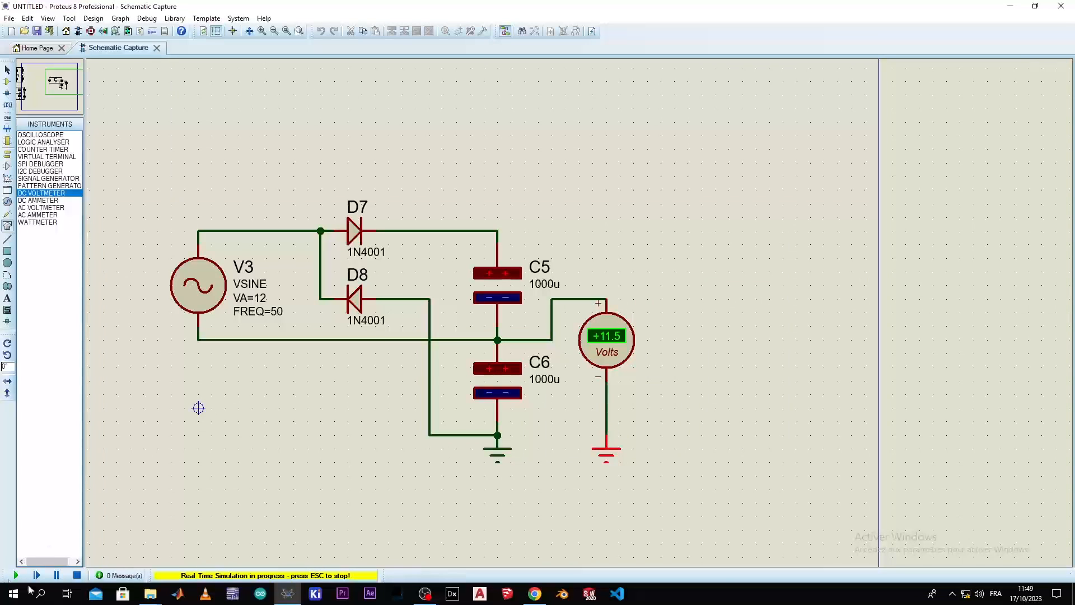
{"action": "left_click", "coordinate": [77, 575]}
Delete the voltmeter's ground, wire its negative pin to C5's upper node, and simulate to measure the midpoint's voltage relative to that node
{"action": "right_click", "coordinate": [607, 453]}
{"action": "right_click", "coordinate": [607, 454]}
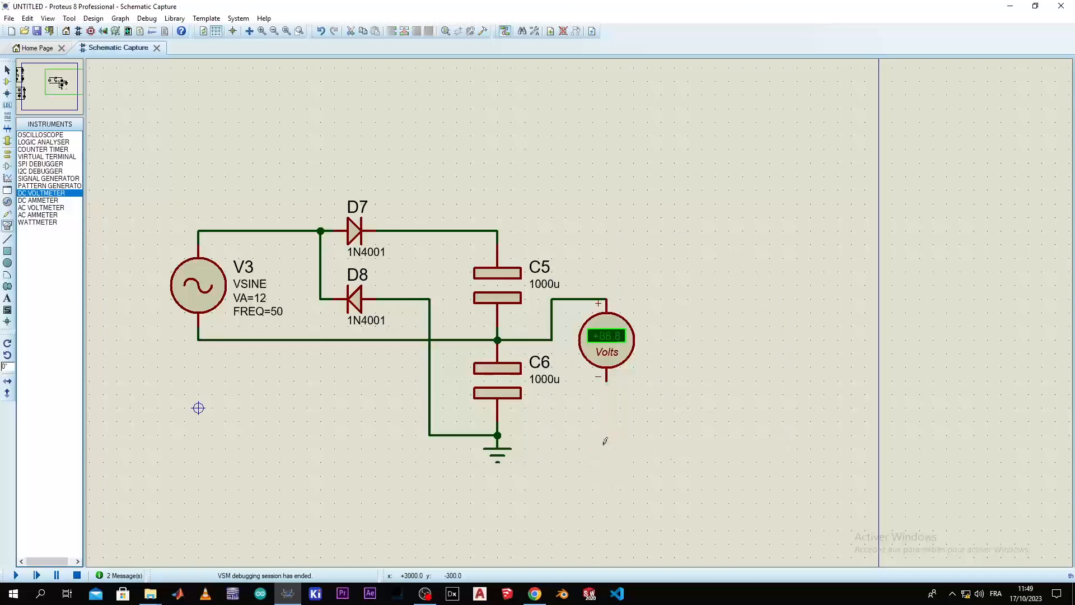
{"action": "left_click", "coordinate": [606, 381]}
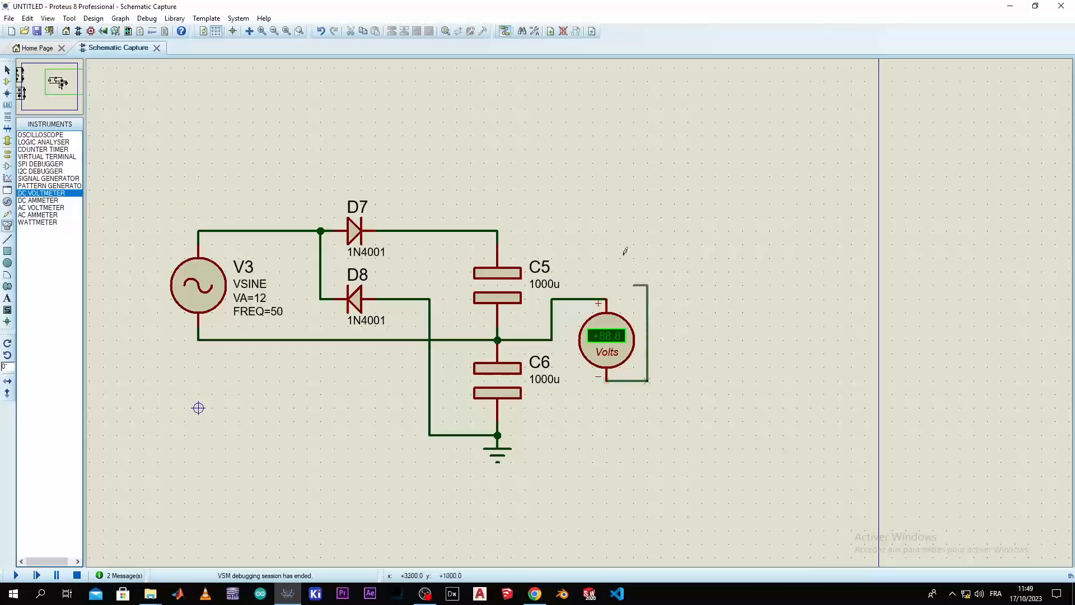
{"action": "left_click", "coordinate": [497, 230]}
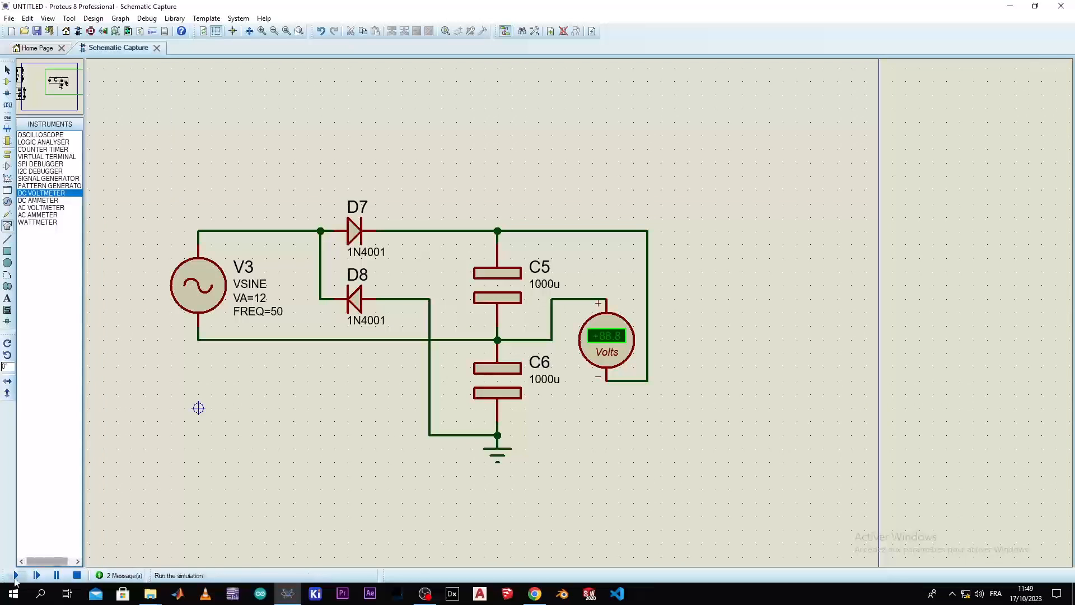
{"action": "left_click", "coordinate": [16, 575]}
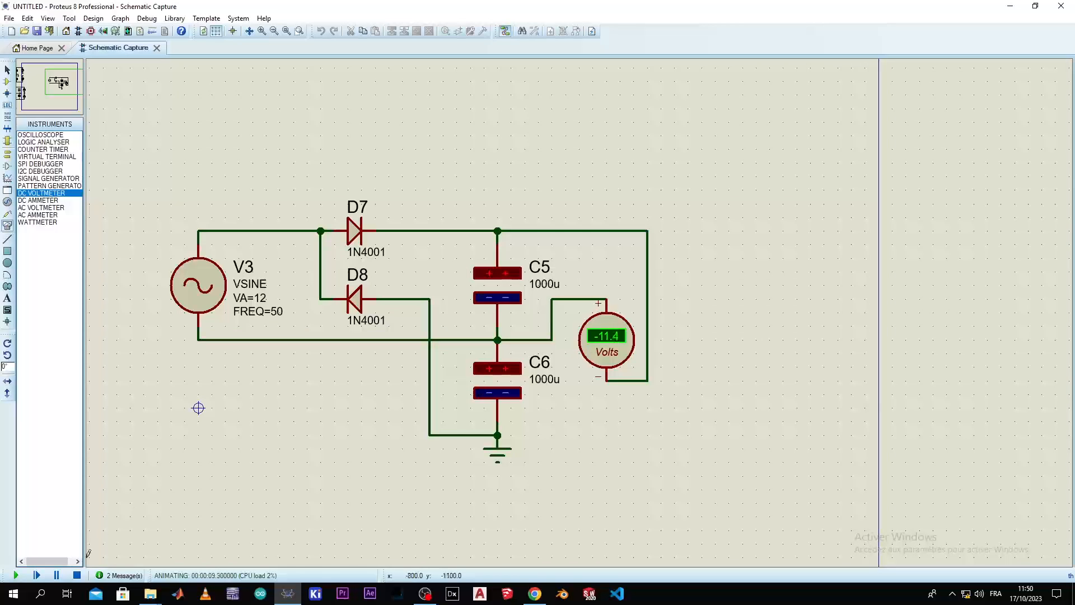
{"action": "left_click", "coordinate": [77, 576]}
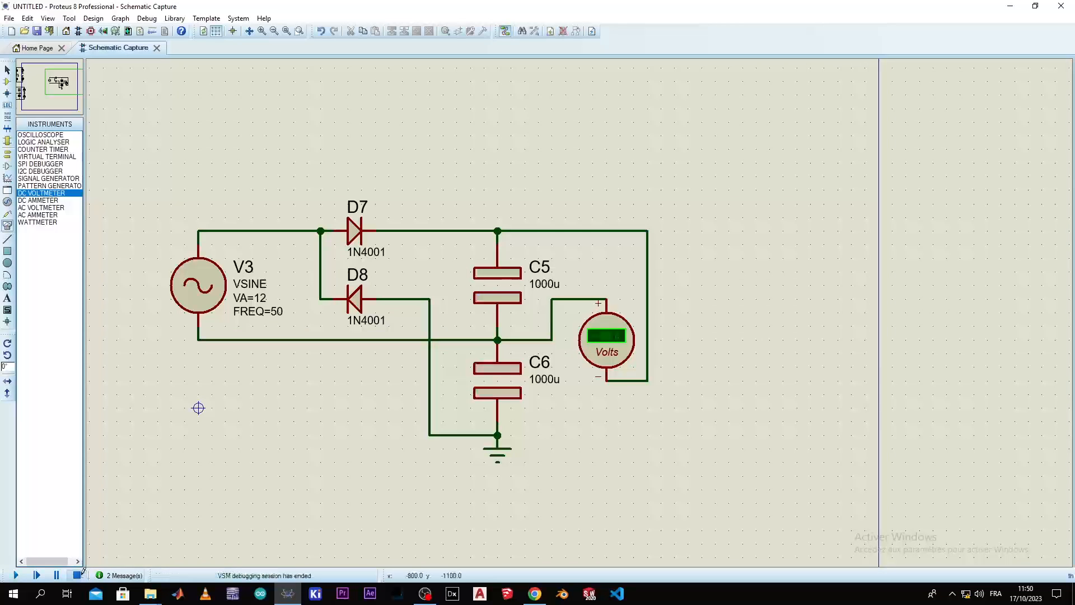
Reconnect the voltmeter across both capacitors, with its positive pin on C5's upper wire and its negative pin on C6's lower node
{"action": "right_click", "coordinate": [554, 312]}
{"action": "right_click", "coordinate": [553, 312]}
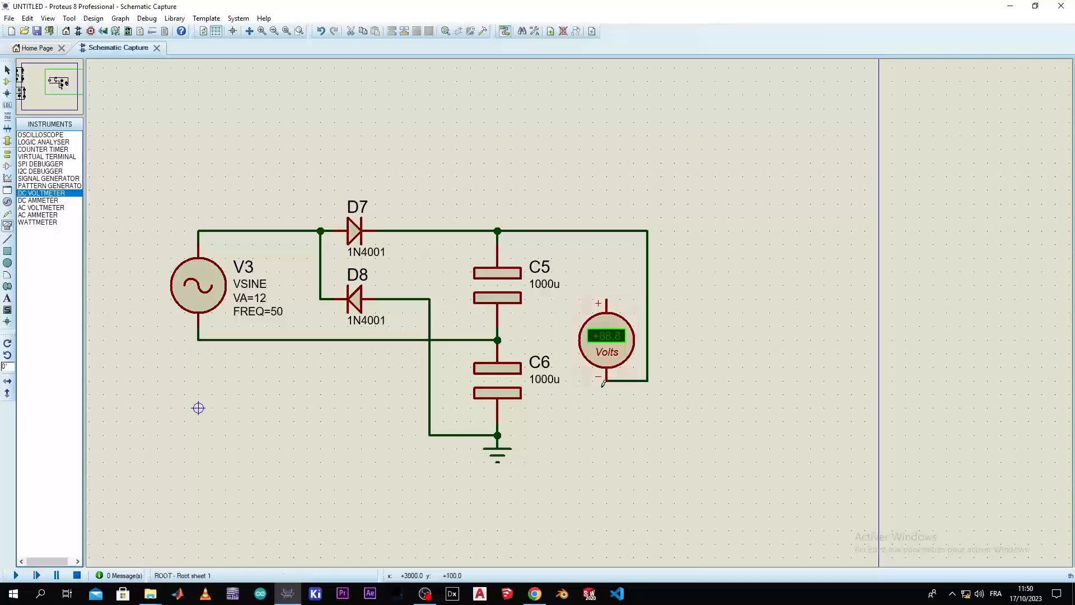
{"action": "left_click", "coordinate": [607, 300]}
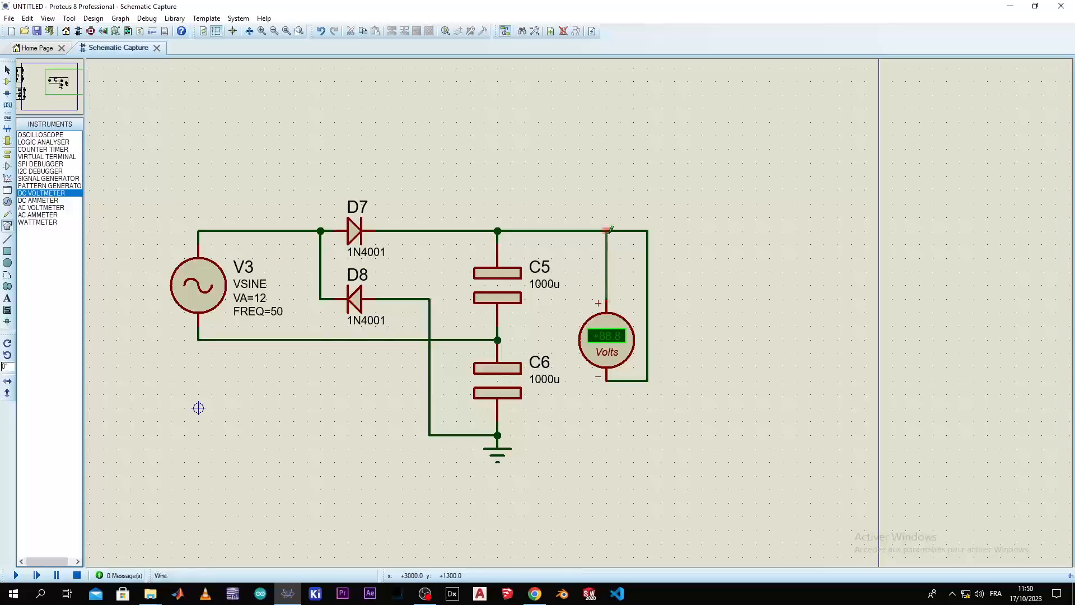
{"action": "left_click", "coordinate": [607, 230]}
{"action": "right_click", "coordinate": [627, 379]}
{"action": "right_click", "coordinate": [628, 380]}
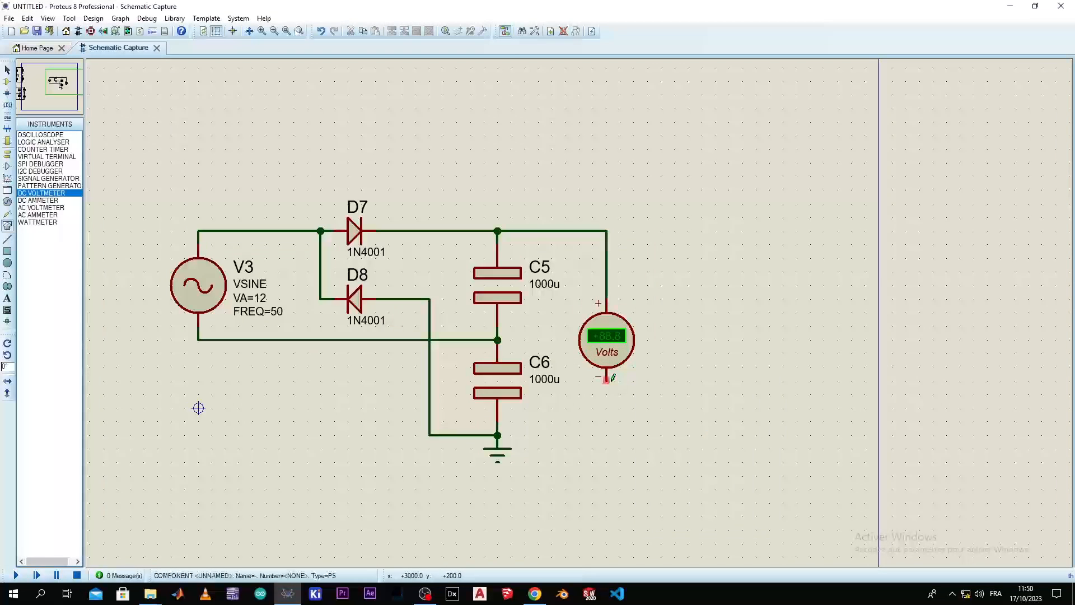
{"action": "left_click", "coordinate": [606, 380]}
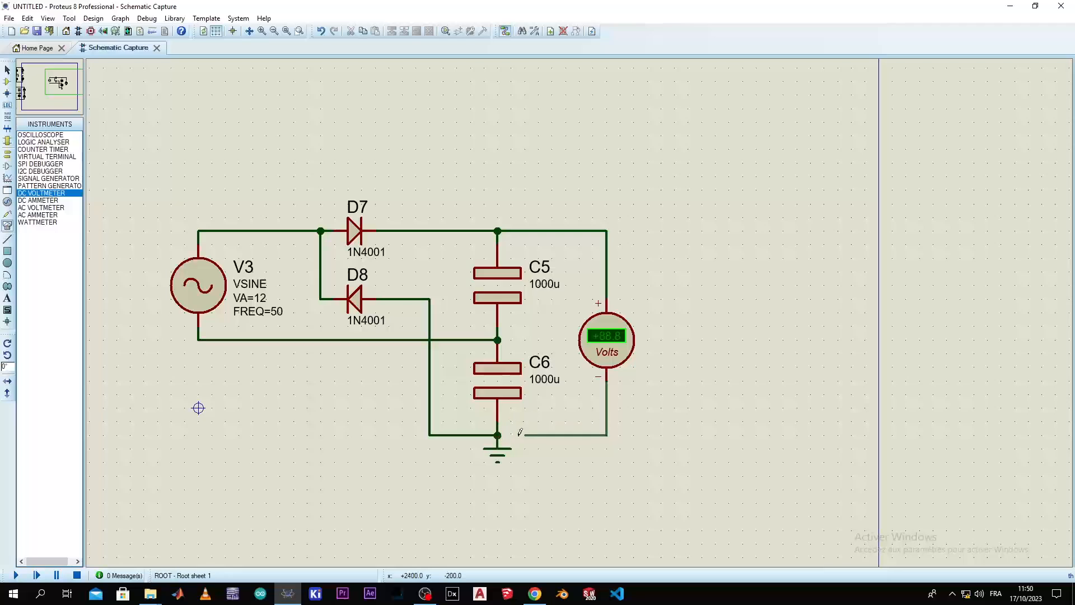
{"action": "left_click", "coordinate": [498, 435]}
Move the ground terminal farther below C6 and replace the kinked wire between C6's lower node and the voltmeter's negative pin
{"action": "left_click", "coordinate": [499, 458]}
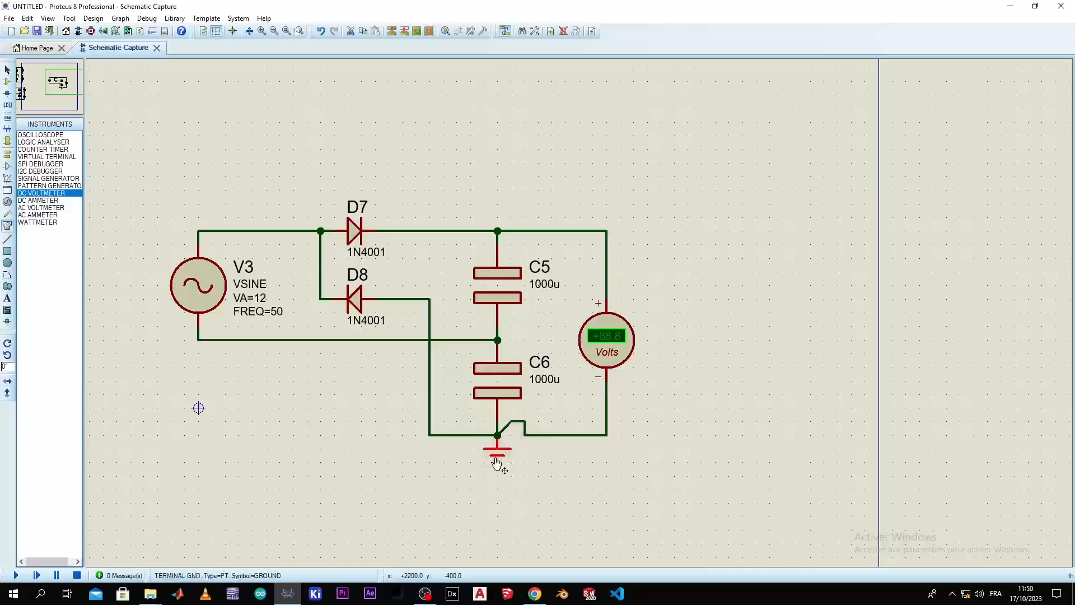
{"action": "left_click_drag", "start_coordinate": [498, 458], "coordinate": [499, 486]}
{"action": "right_click", "coordinate": [524, 419]}
{"action": "right_click", "coordinate": [524, 419]}
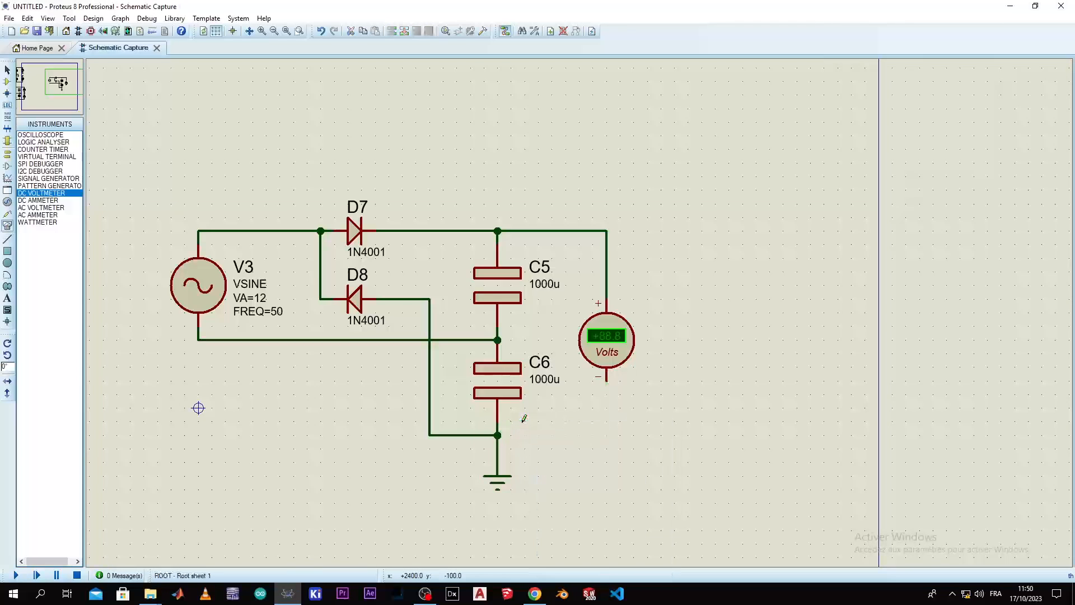
{"action": "left_click", "coordinate": [504, 435]}
{"action": "left_click", "coordinate": [607, 381]}
{"action": "scroll", "coordinate": [607, 381], "scroll_direction": "down", "scroll_amount": 2}
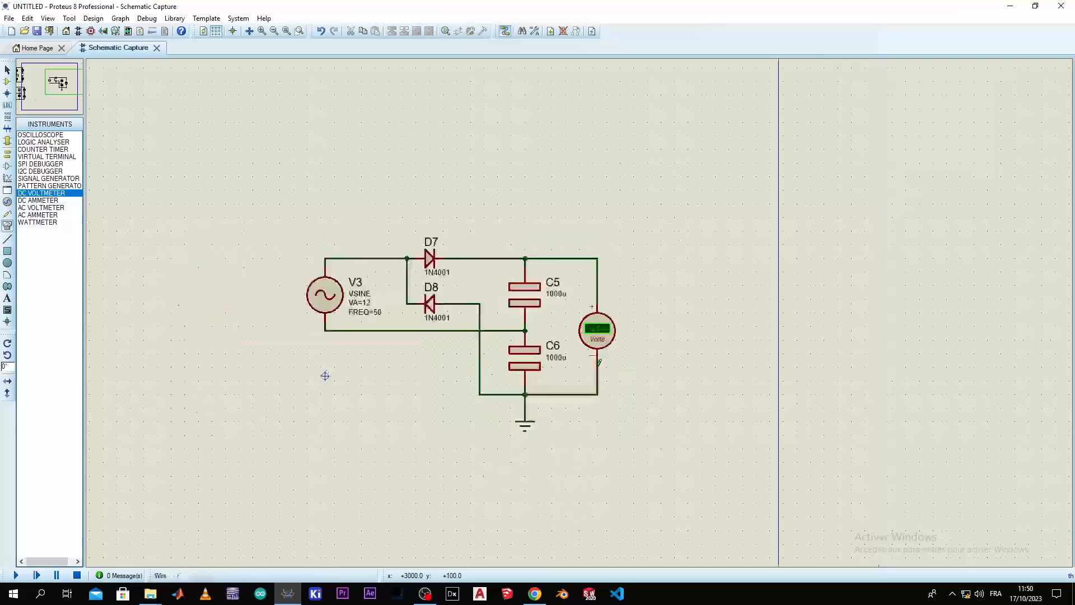
{"action": "scroll", "coordinate": [397, 325], "scroll_direction": "up", "scroll_amount": 1}
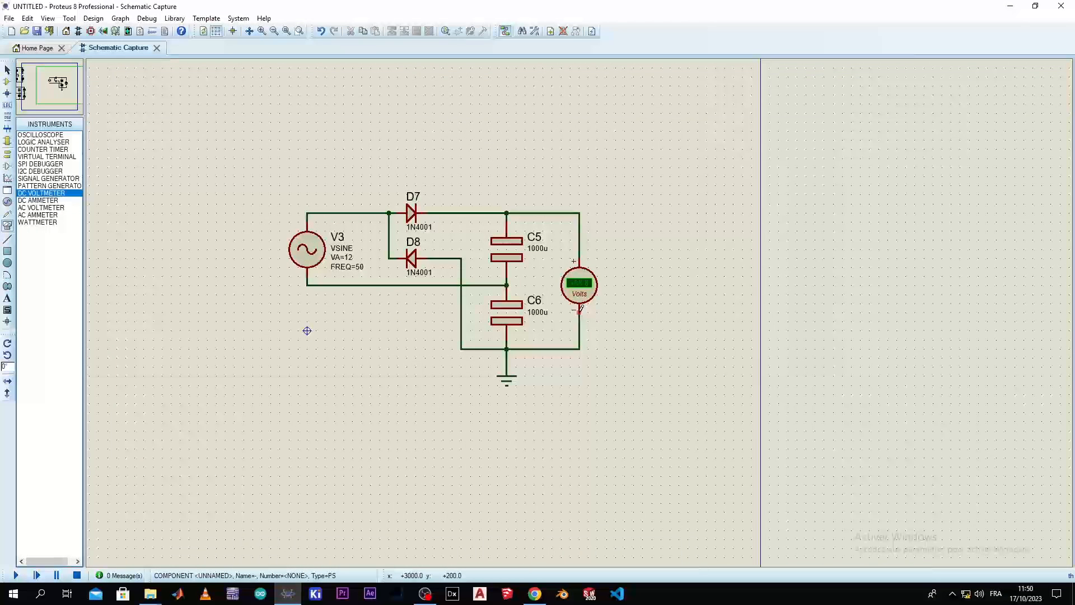
{"action": "scroll", "coordinate": [542, 269], "scroll_direction": "up", "scroll_amount": 1}
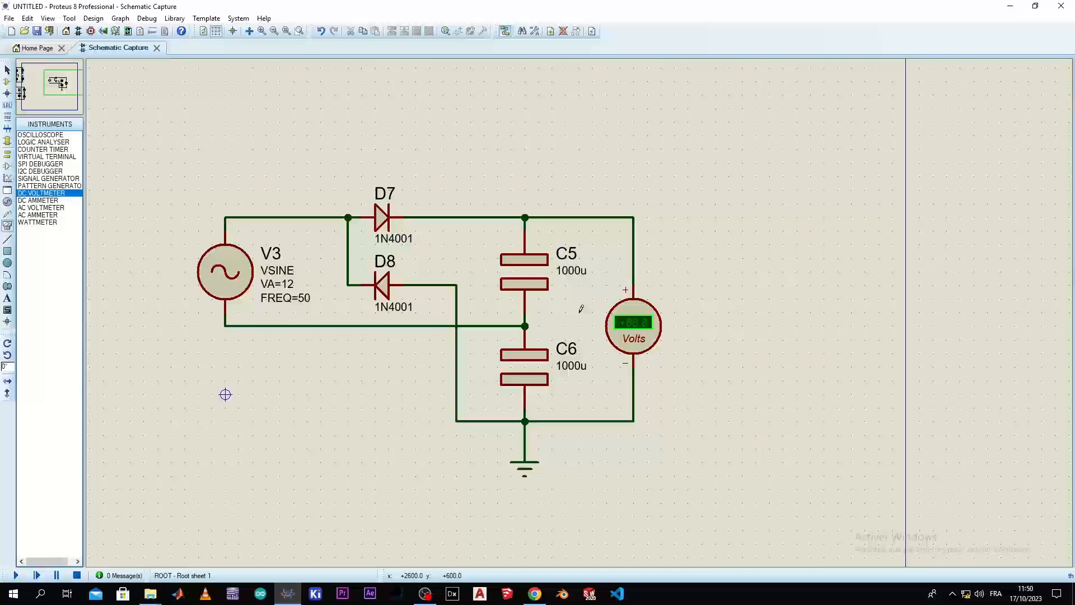